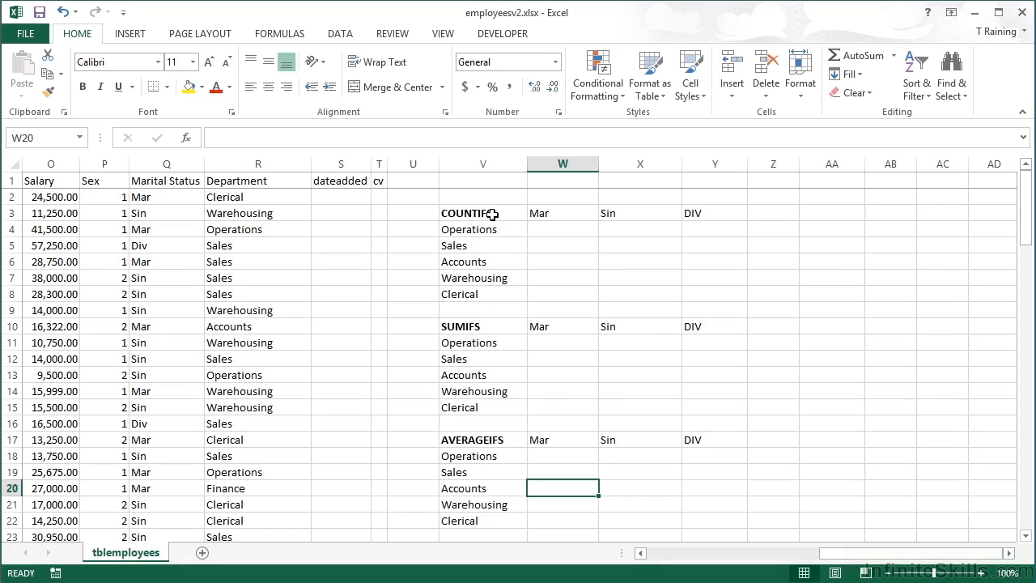
Start a COUNTIFS formula in W4 using the Department column as the first range with Operations in V4 as its criterion.
left_click(560, 231)
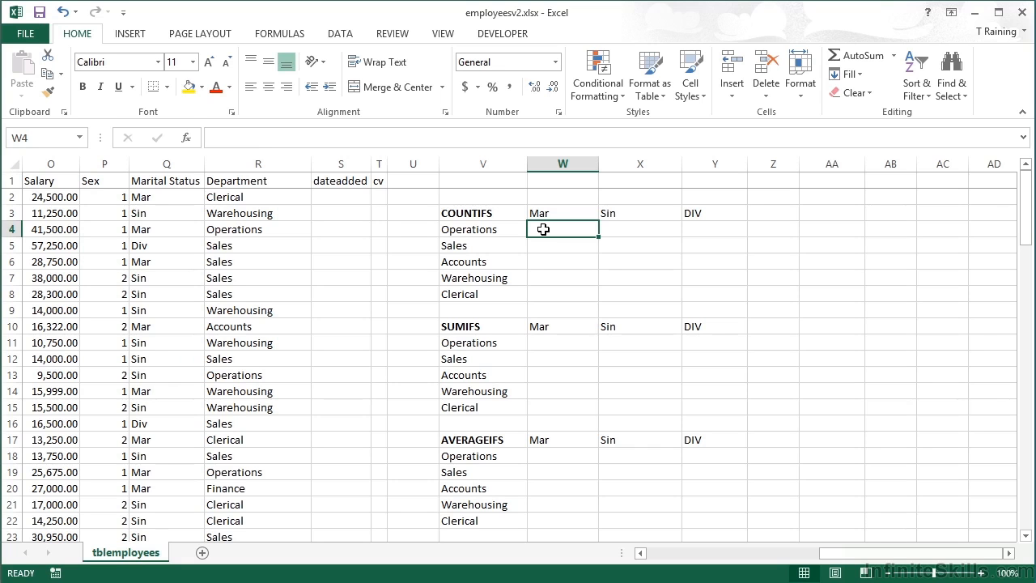
type("=")
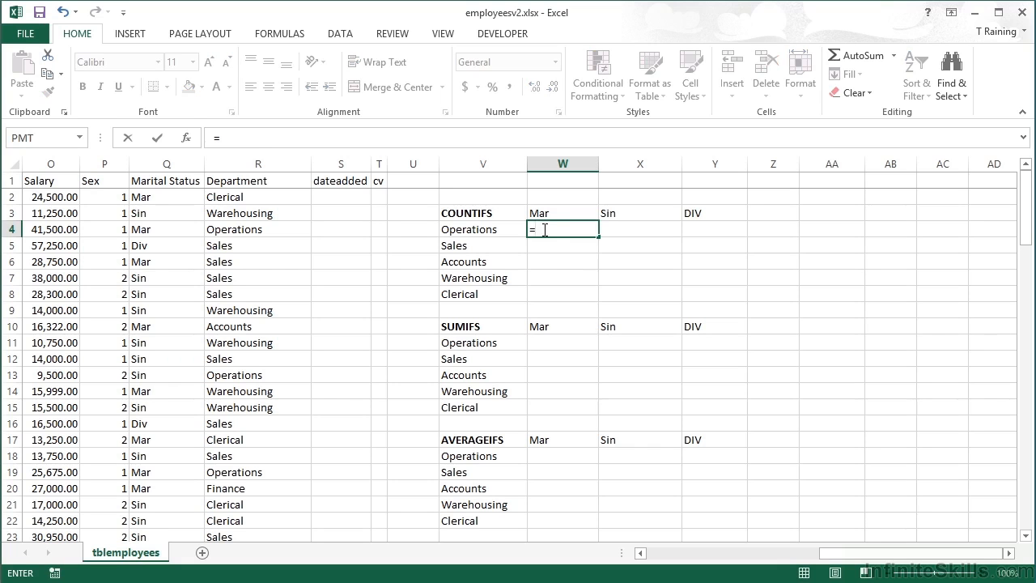
type("counti")
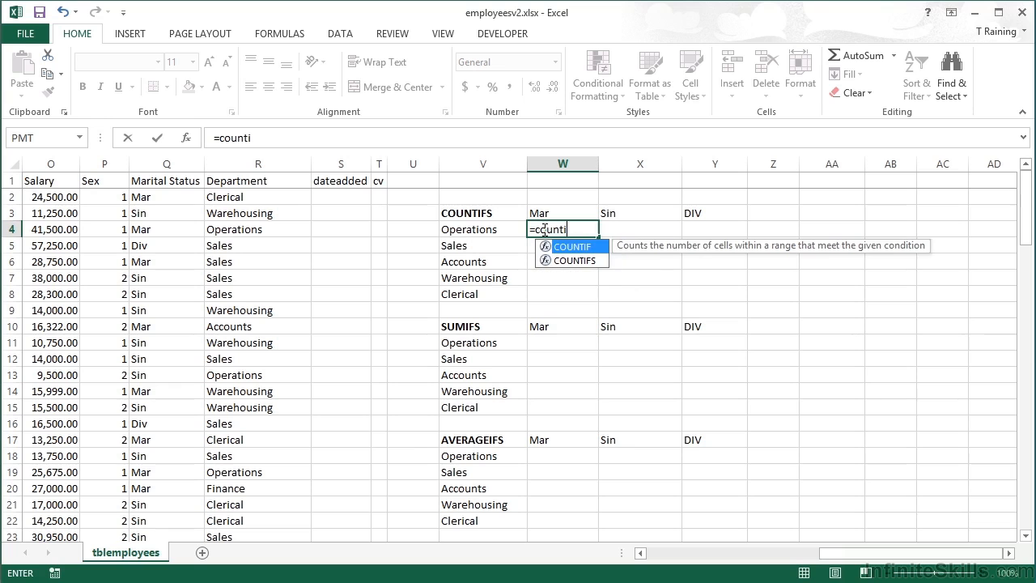
type("fs")
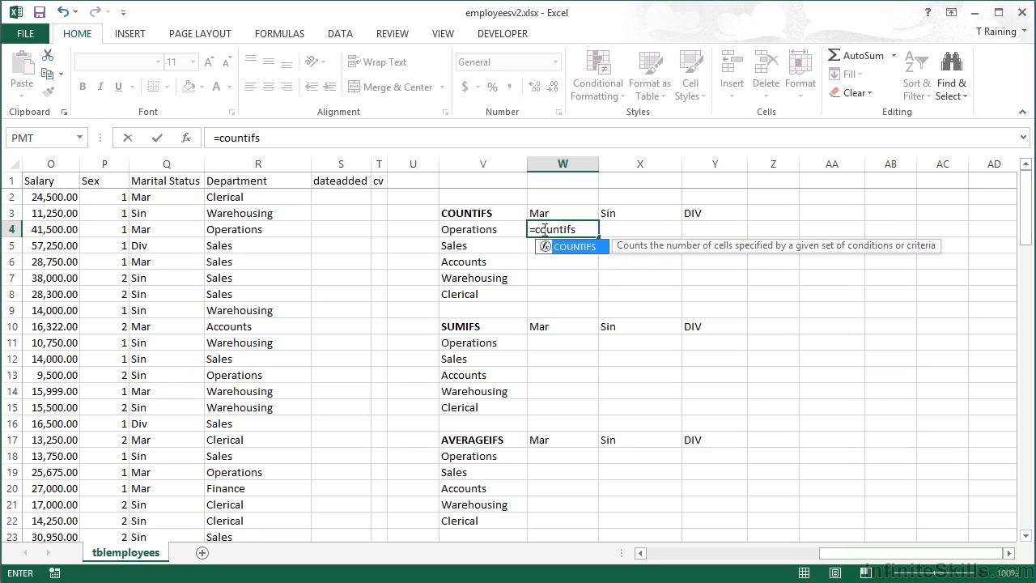
type("(")
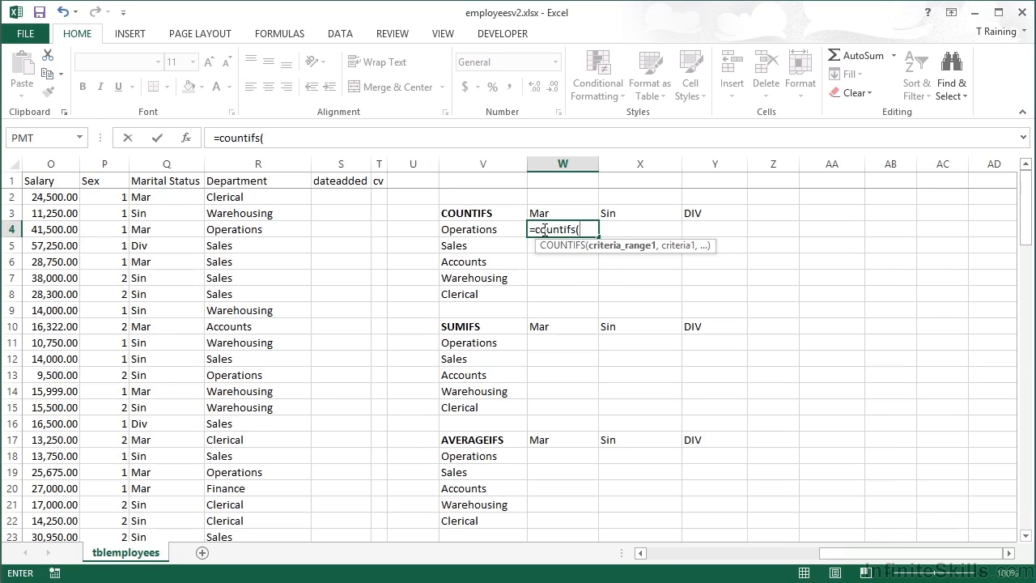
left_click(261, 162)
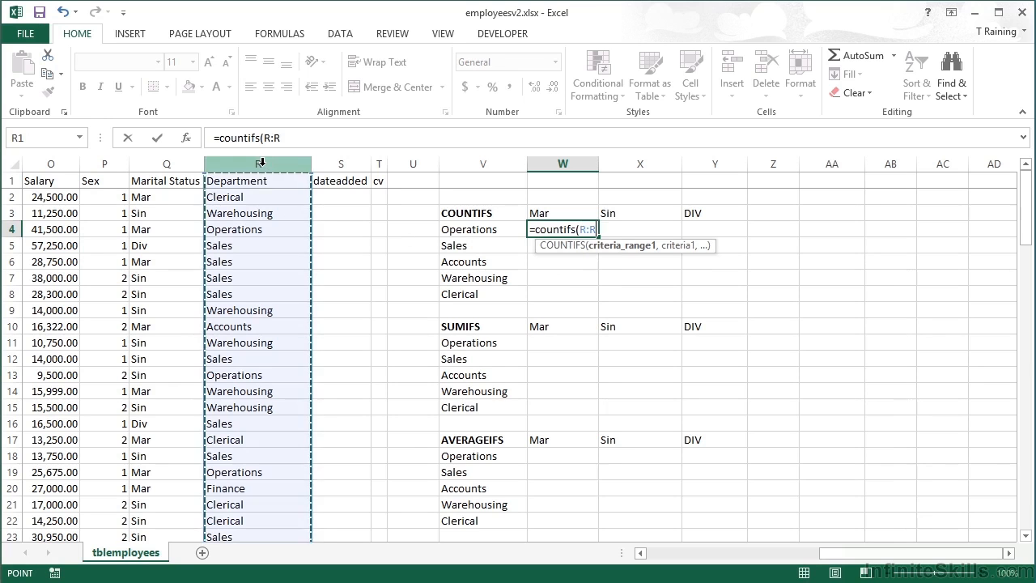
type(",")
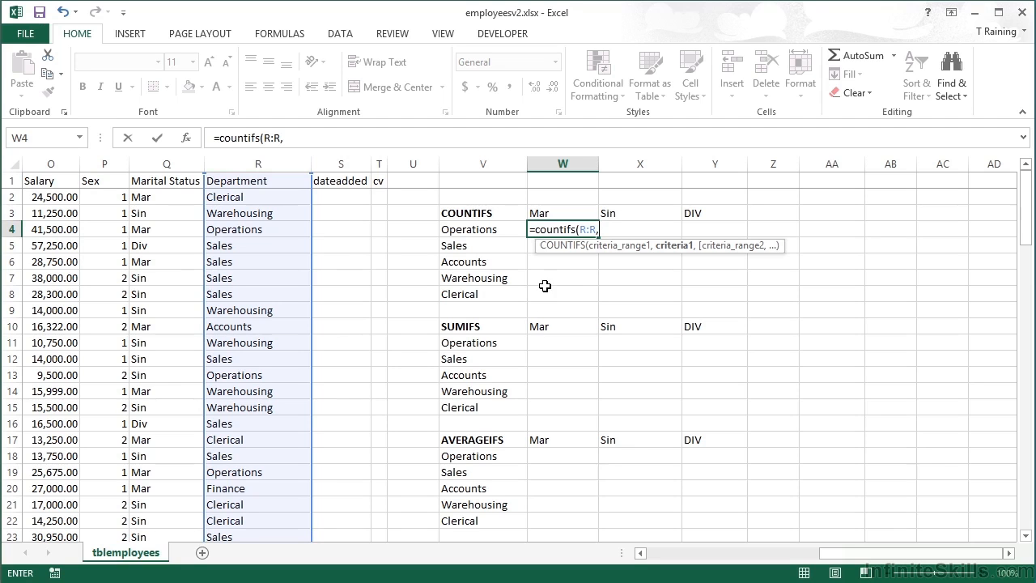
left_click(488, 229)
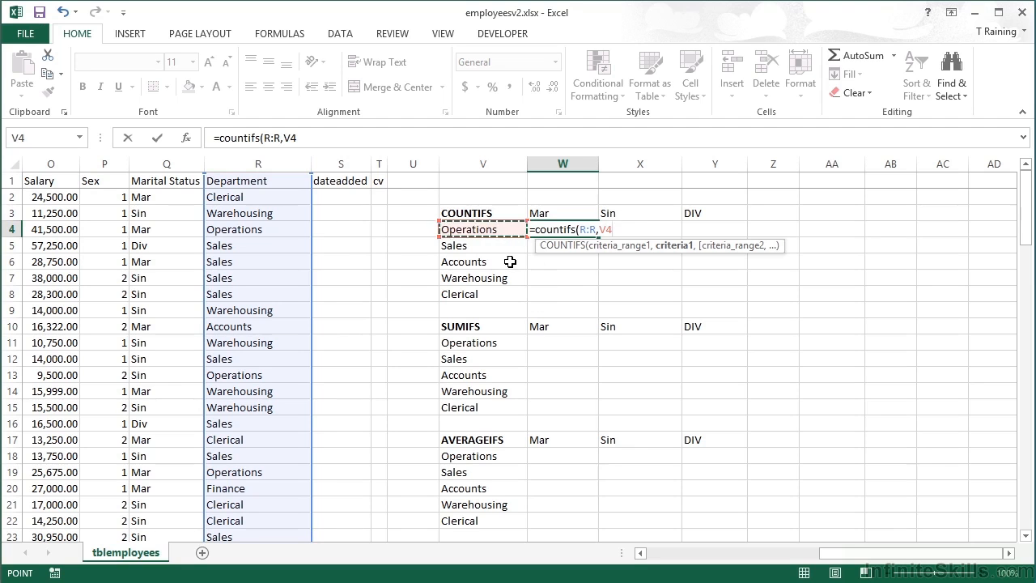
type(",")
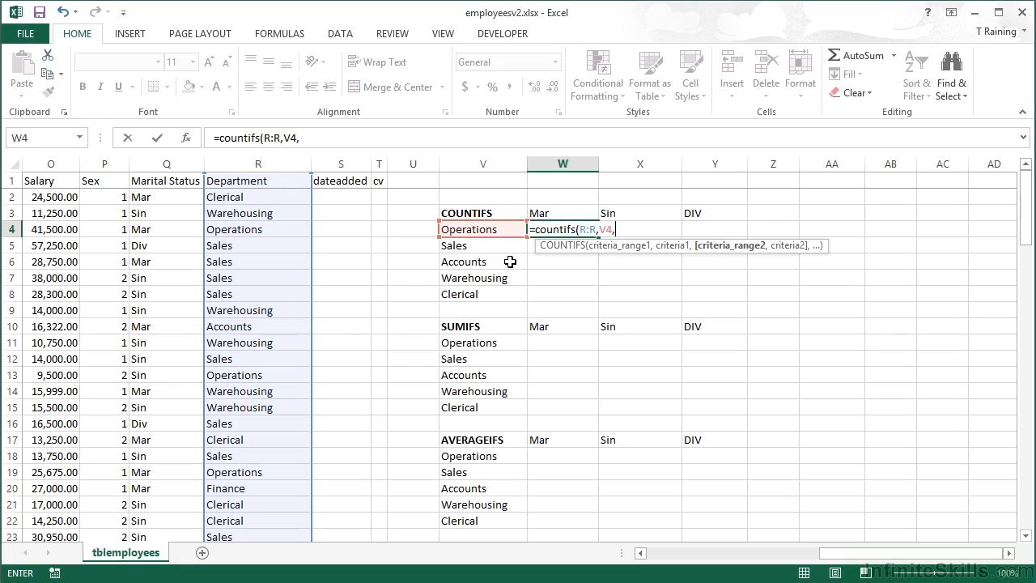
Add the Marital Status column with Mar in W3 as the second criteria pair and complete the formula.
left_click(162, 162)
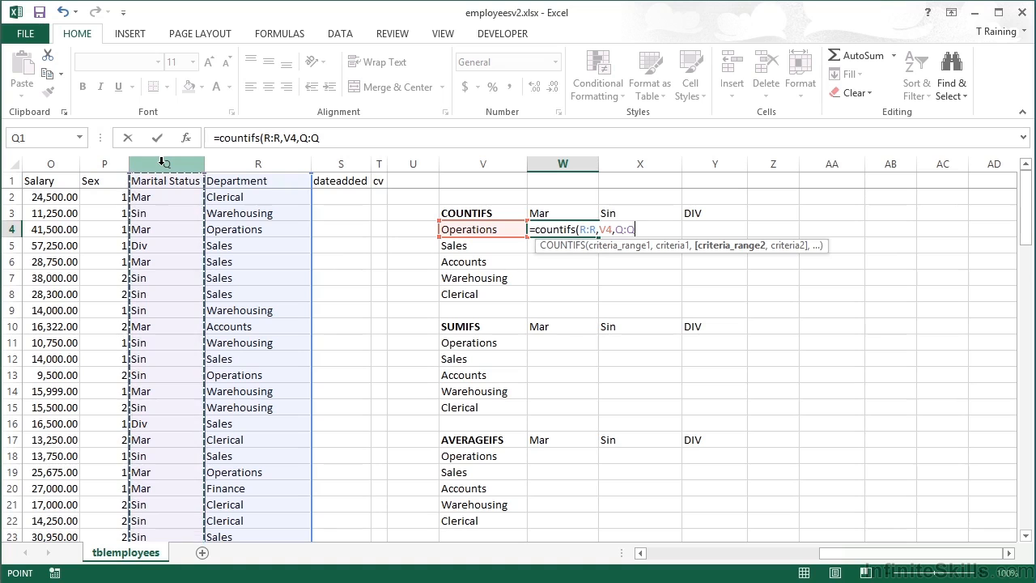
type(",")
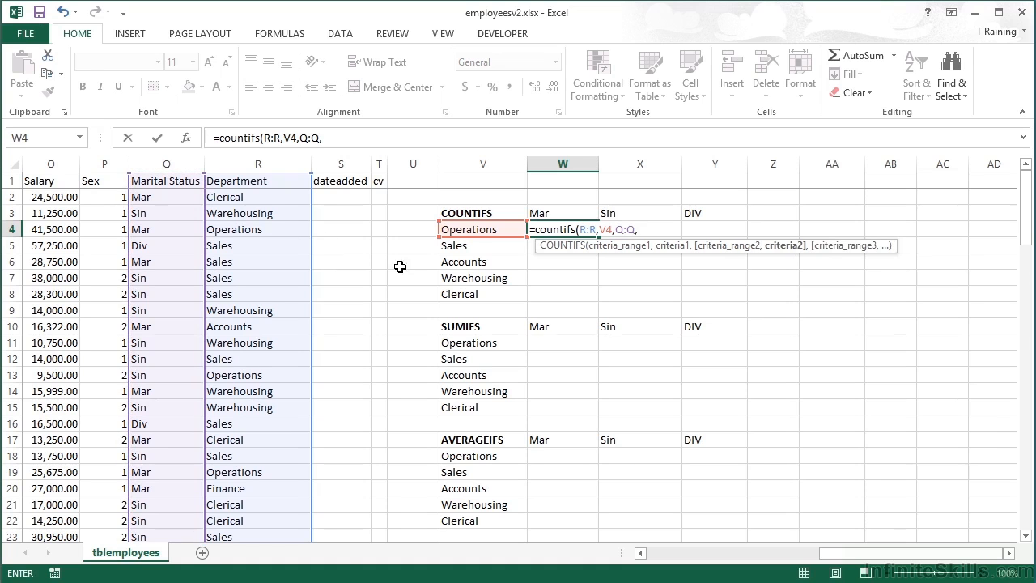
left_click(549, 211)
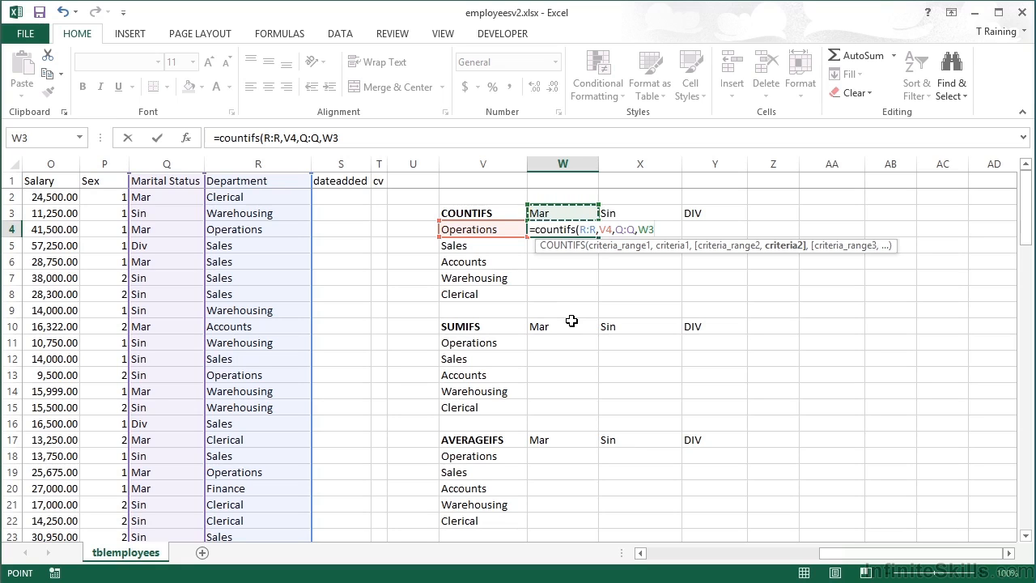
type(")")
key("Return")
key("Up")
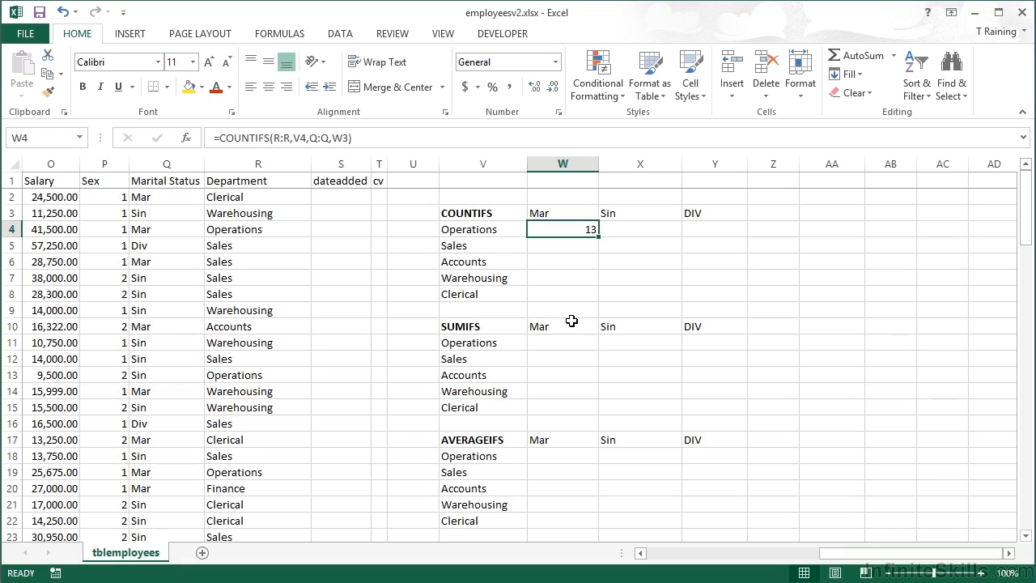
Edit the W4 formula to lock the row of W3 and the column of V4, making them W$3 and $V4.
double_click(584, 229)
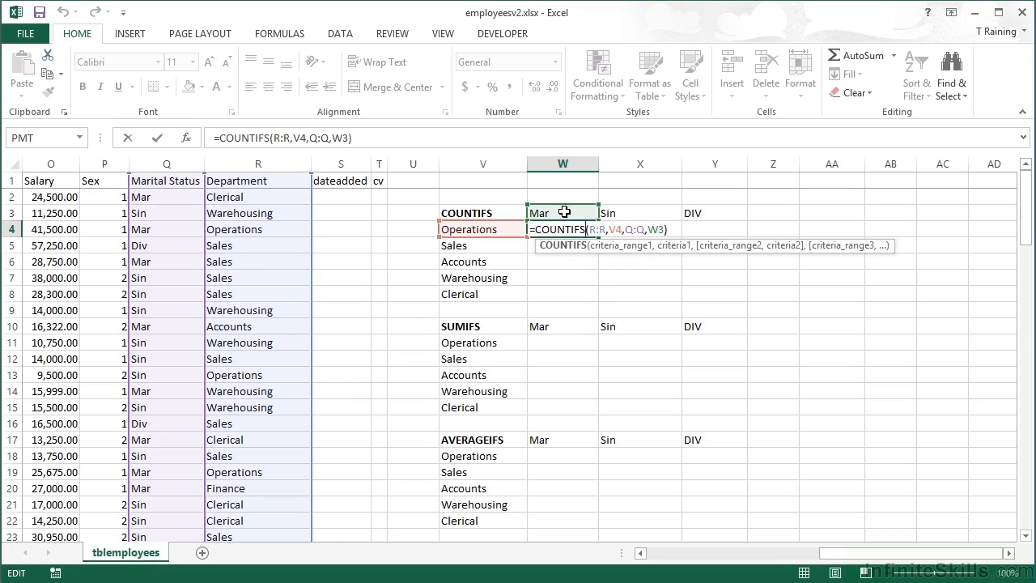
left_click(660, 229)
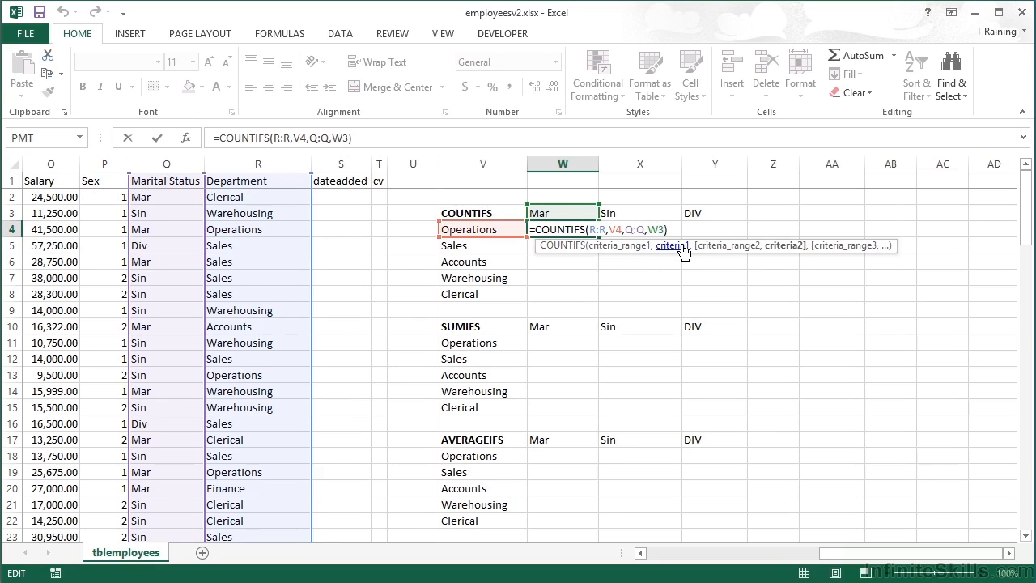
type("$")
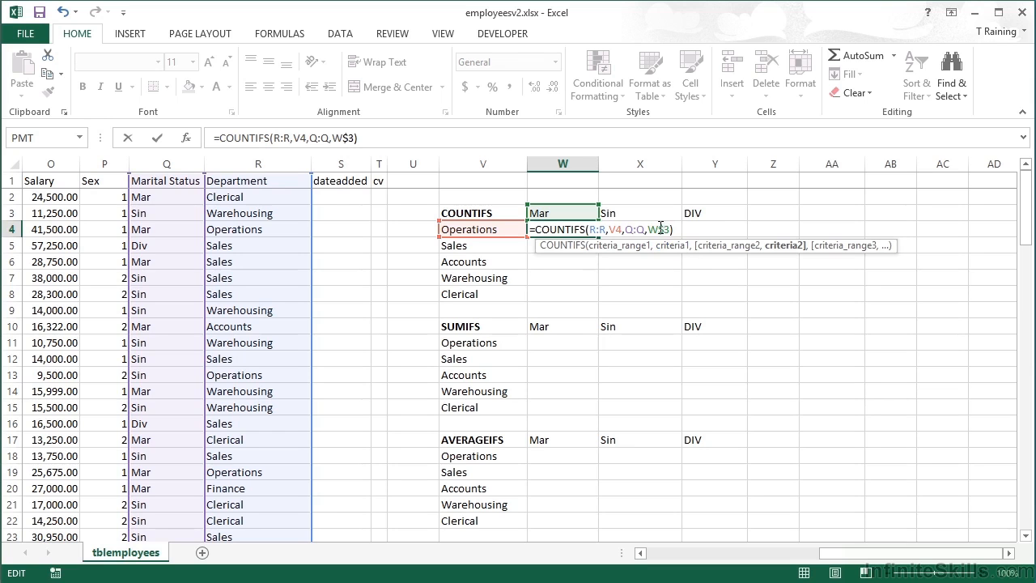
left_click(615, 230)
type("$")
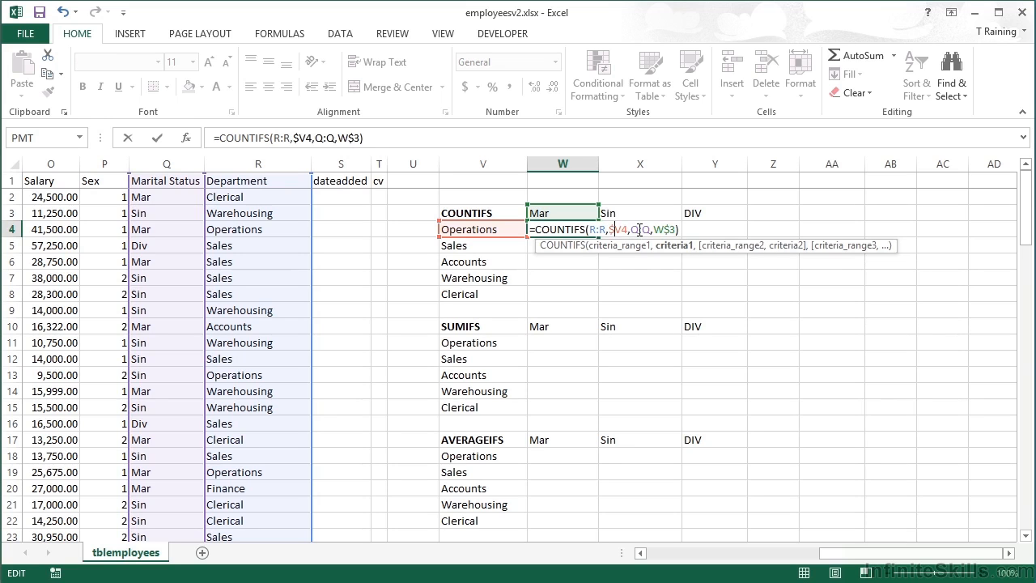
key("Return")
key("Up")
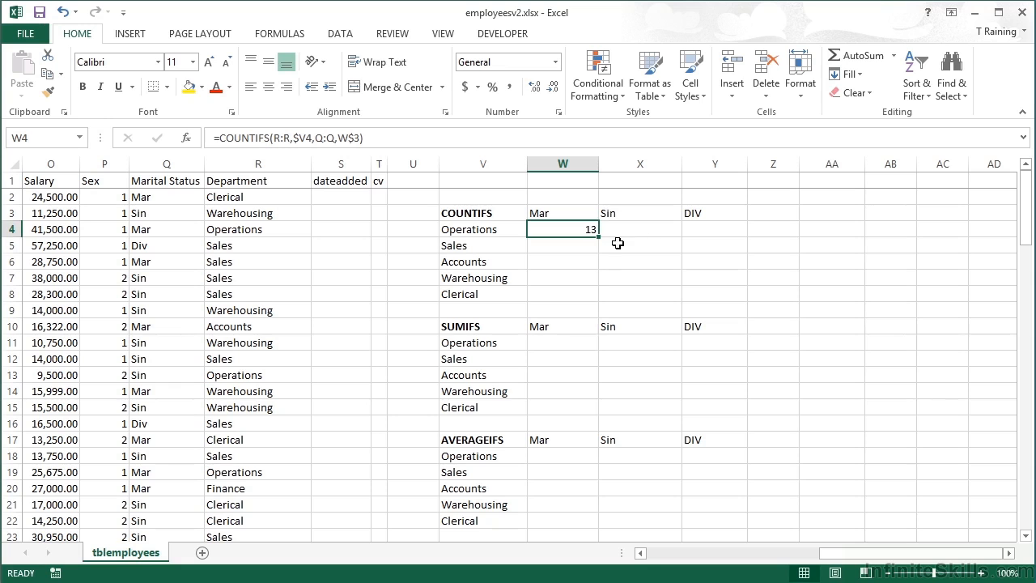
Fill the W4 formula down to W8 and then across the table to column Y.
left_click_drag(599, 236, 597, 298)
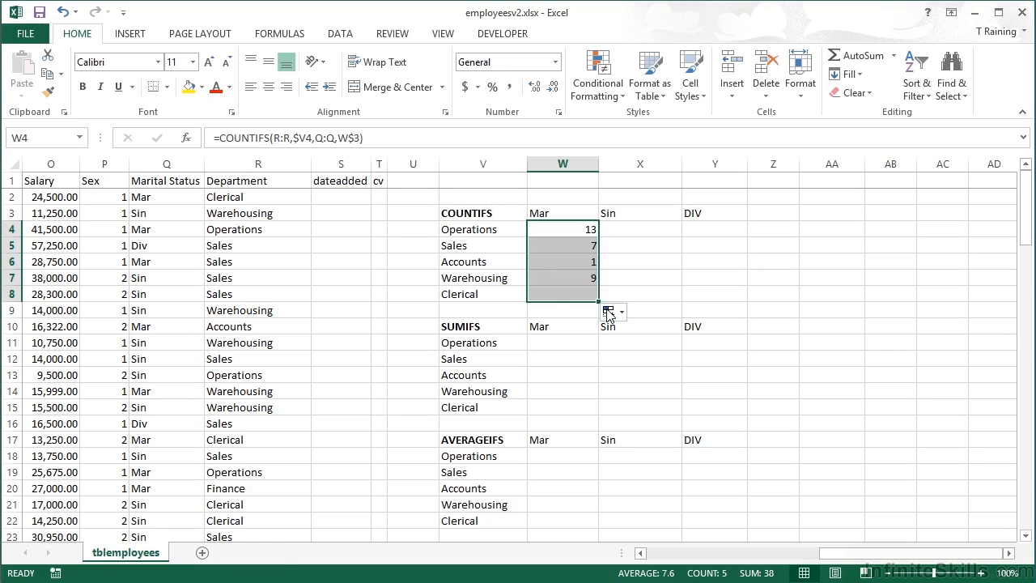
left_click(584, 293)
left_click(579, 279)
left_click(579, 261)
left_click_drag(588, 229, 725, 299)
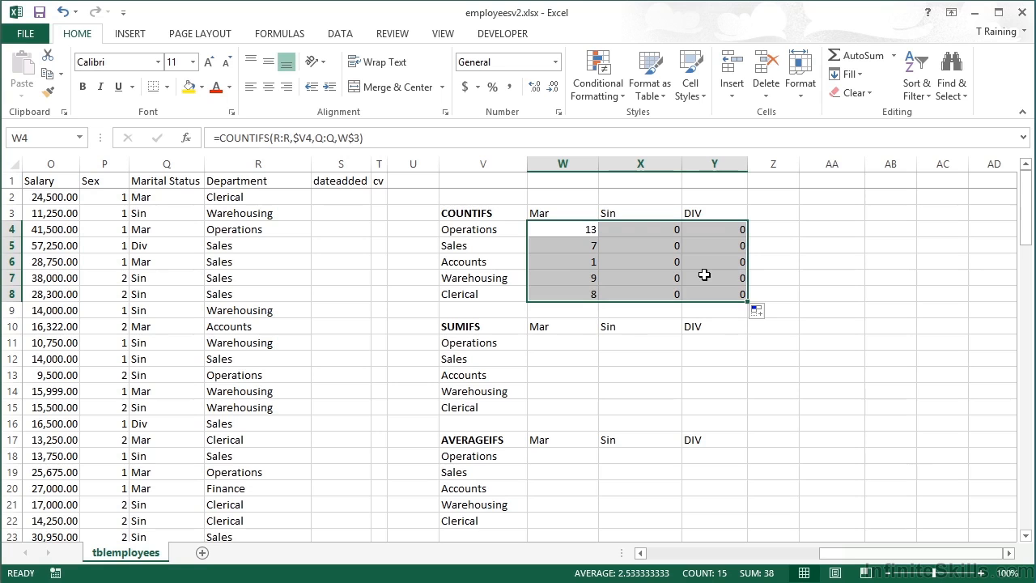
Inspect the copied formula in X4 and leave it without changes.
left_click(646, 230)
double_click(646, 229)
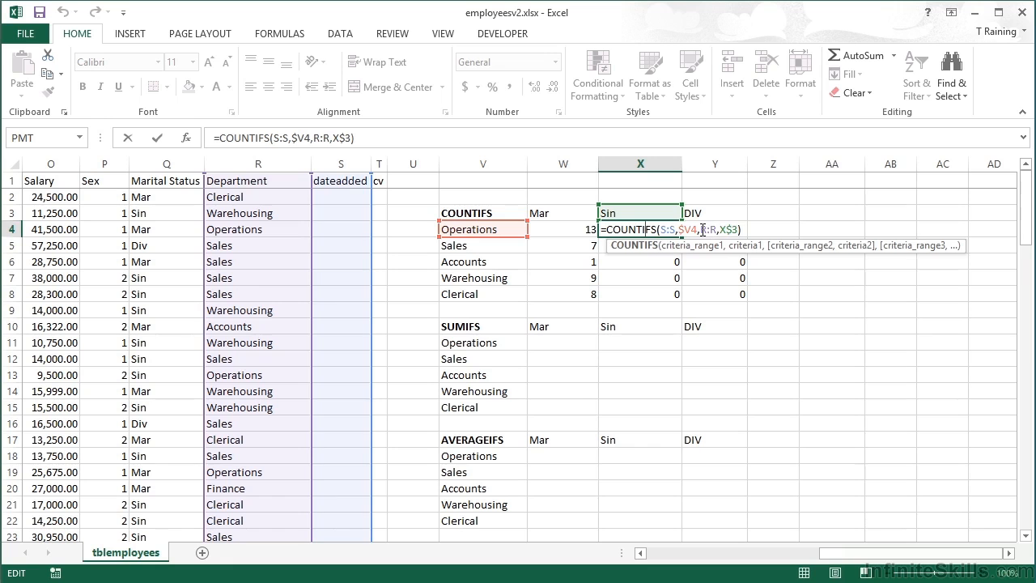
key("Escape")
key("Left")
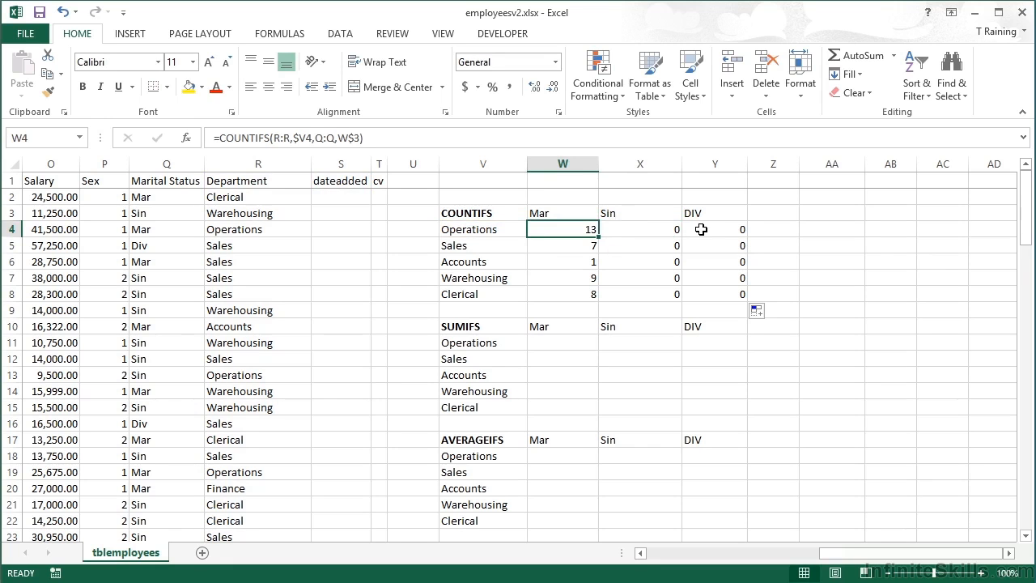
Make the Department and Marital Status column ranges absolute in the W4 formula, as $R:$R and $Q:$Q.
double_click(588, 229)
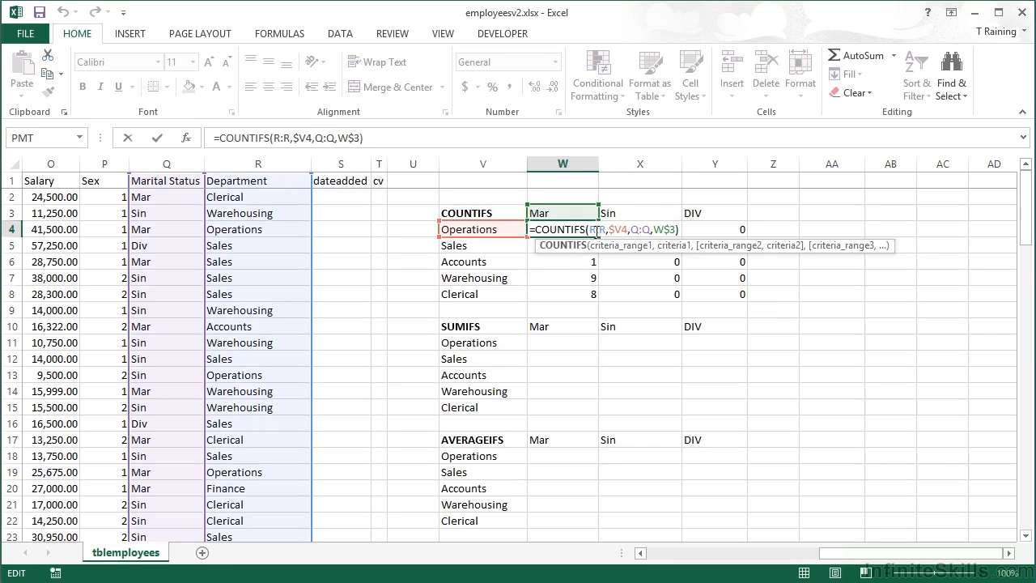
left_click(634, 247)
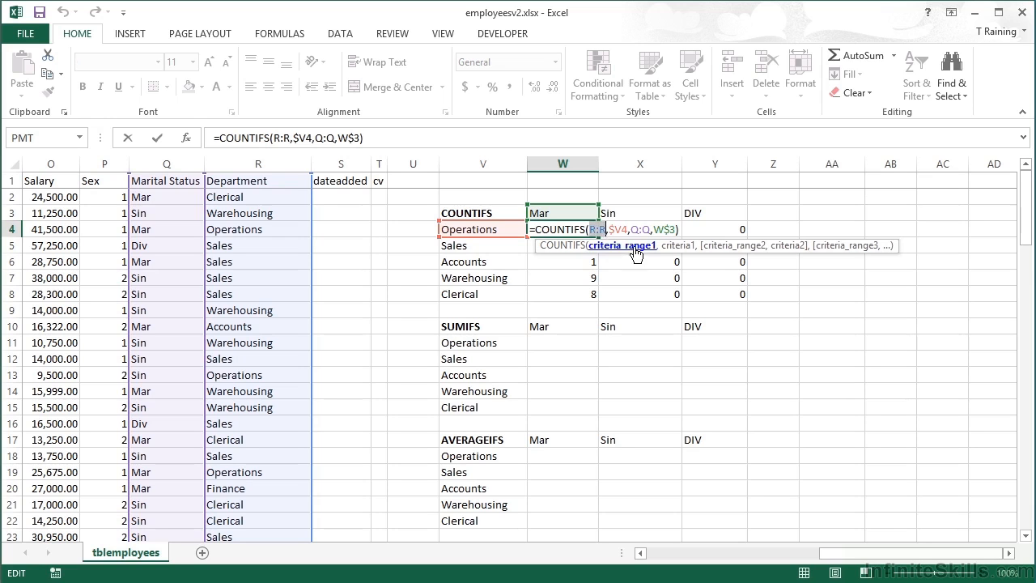
key("F4")
left_click_drag(644, 230, 662, 230)
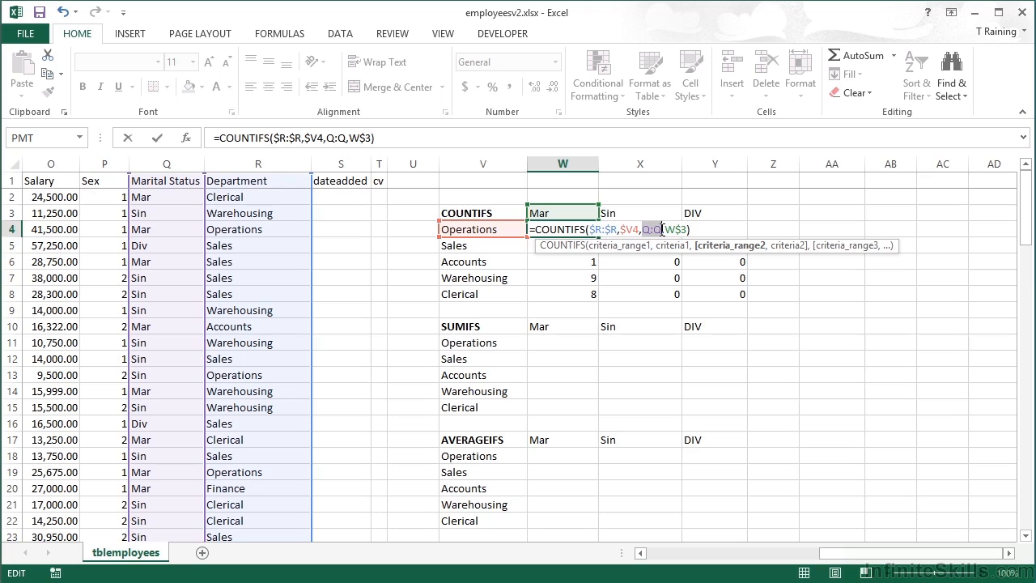
key("F4")
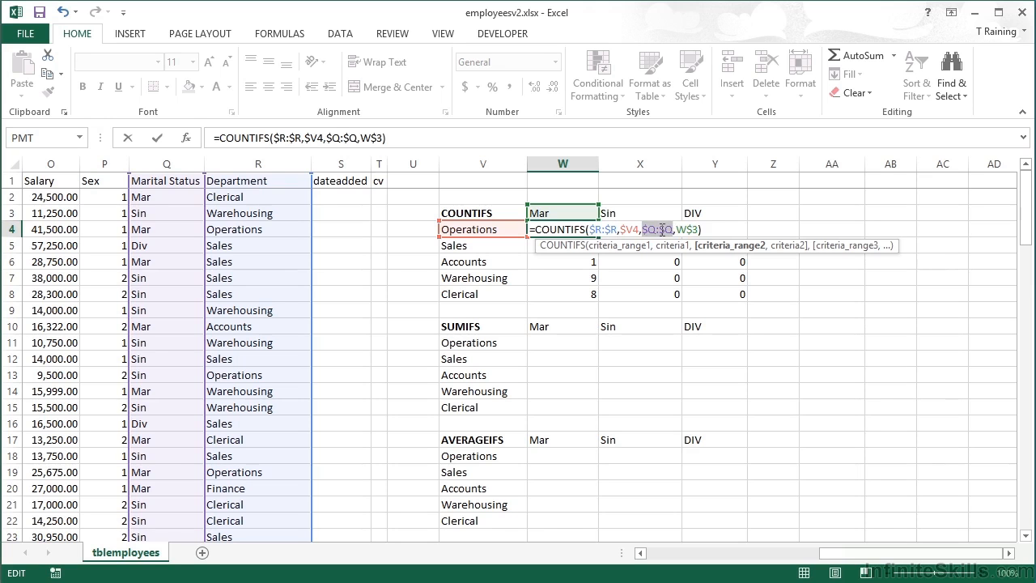
key("Return")
key("Up")
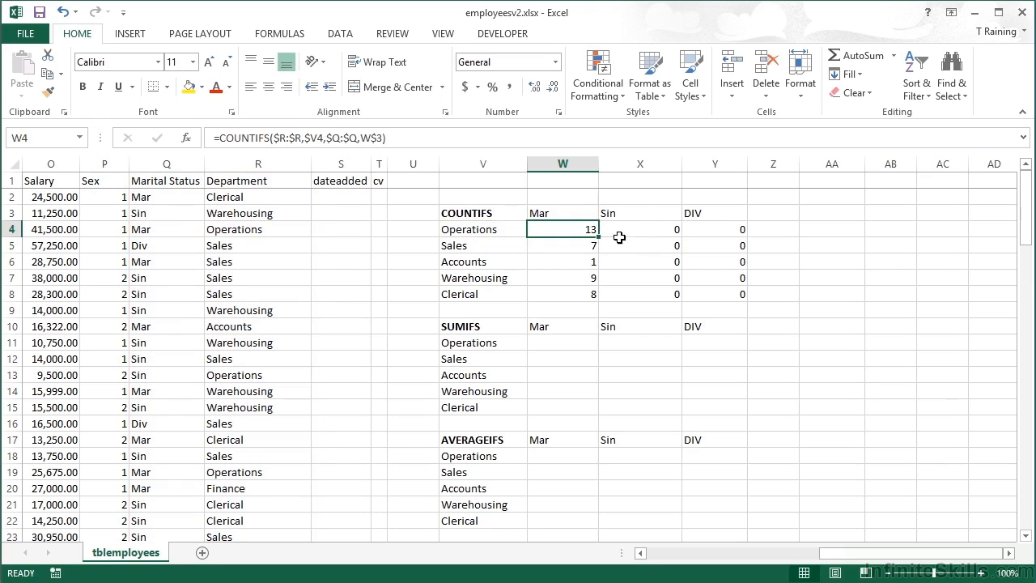
Fill the corrected formula across W4:Y8 and check the formulas in Y5 and X7.
left_click_drag(599, 235, 747, 296)
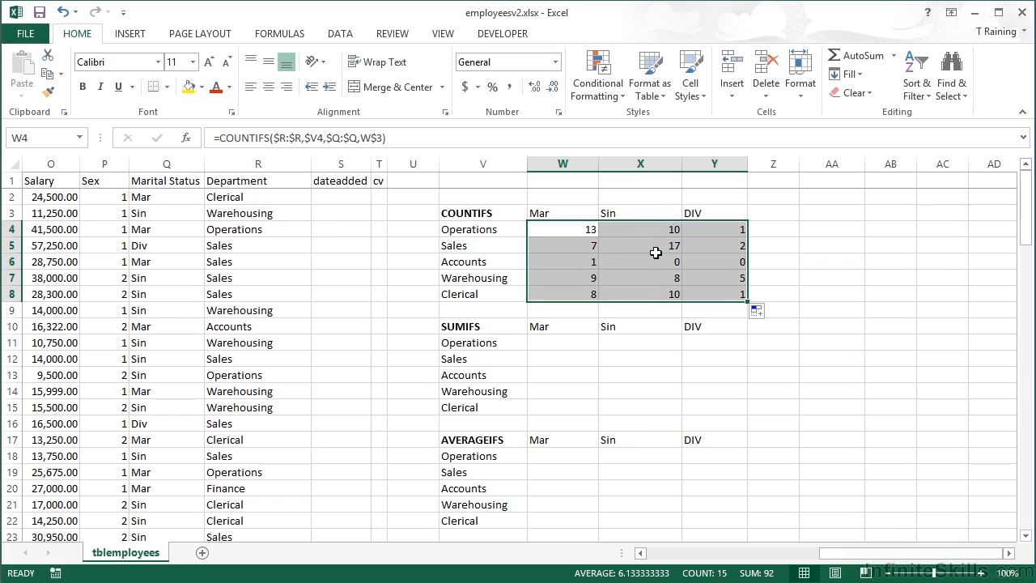
left_click(726, 246)
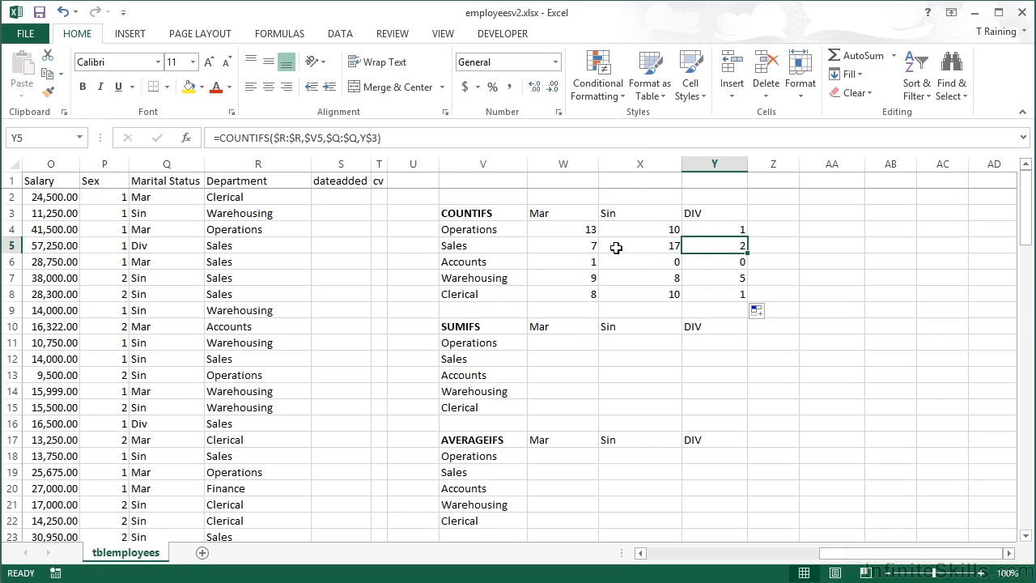
double_click(644, 277)
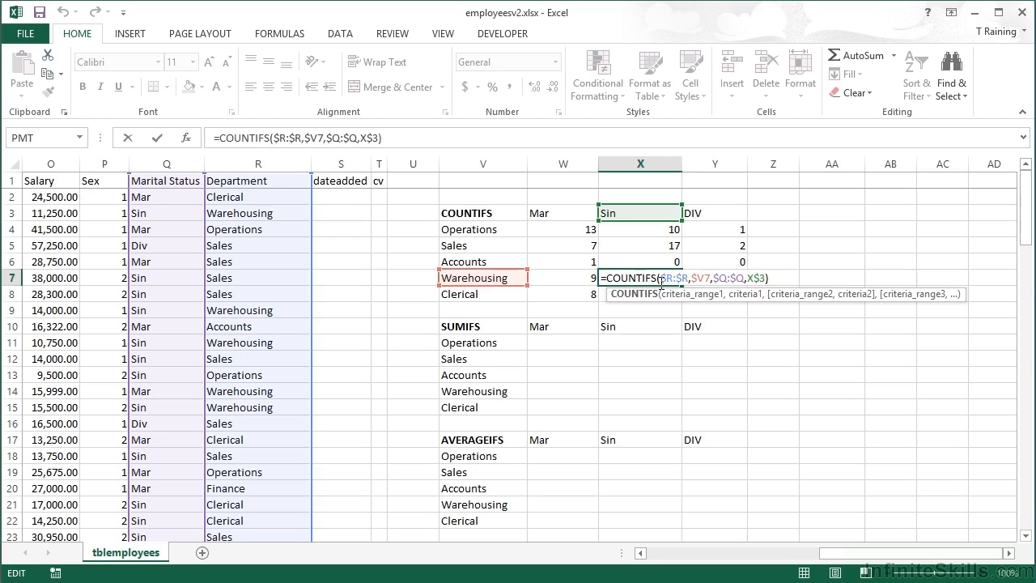
left_click(662, 279)
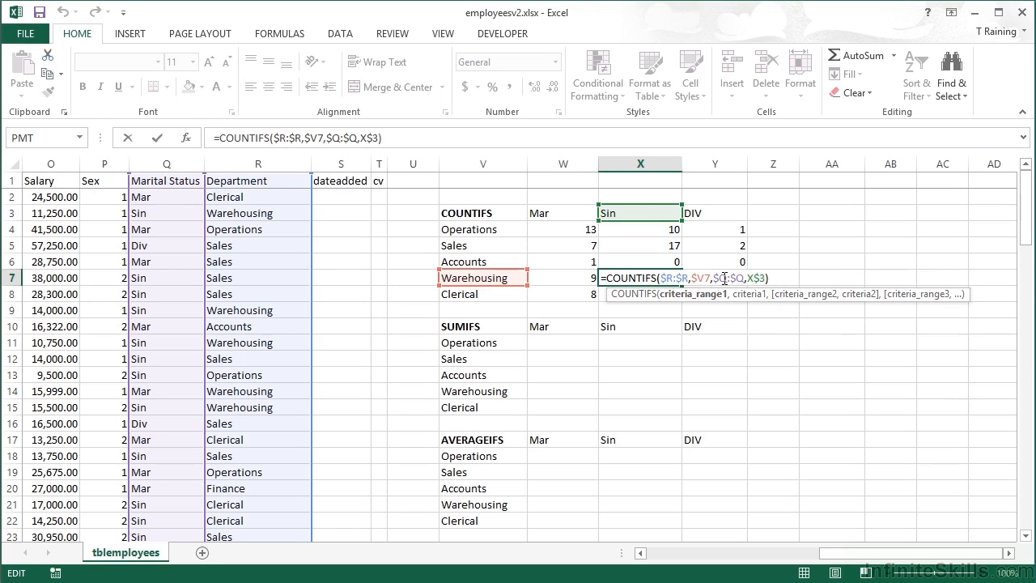
key("ctrl+Return")
Enter a SUMIFS formula in W11 summing column O where column R matches V11 and column Q matches W10.
left_click(562, 342)
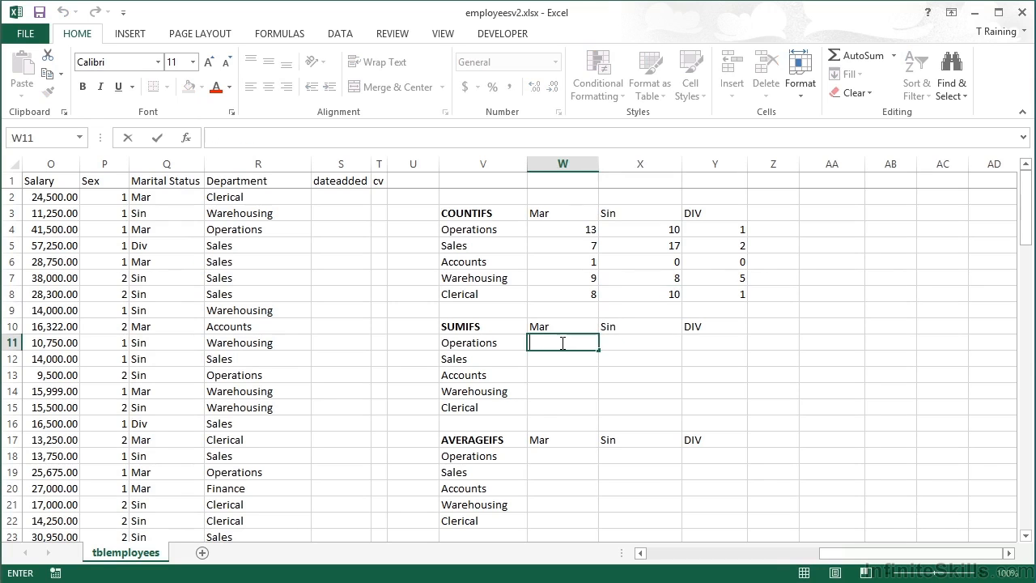
type("=sumif")
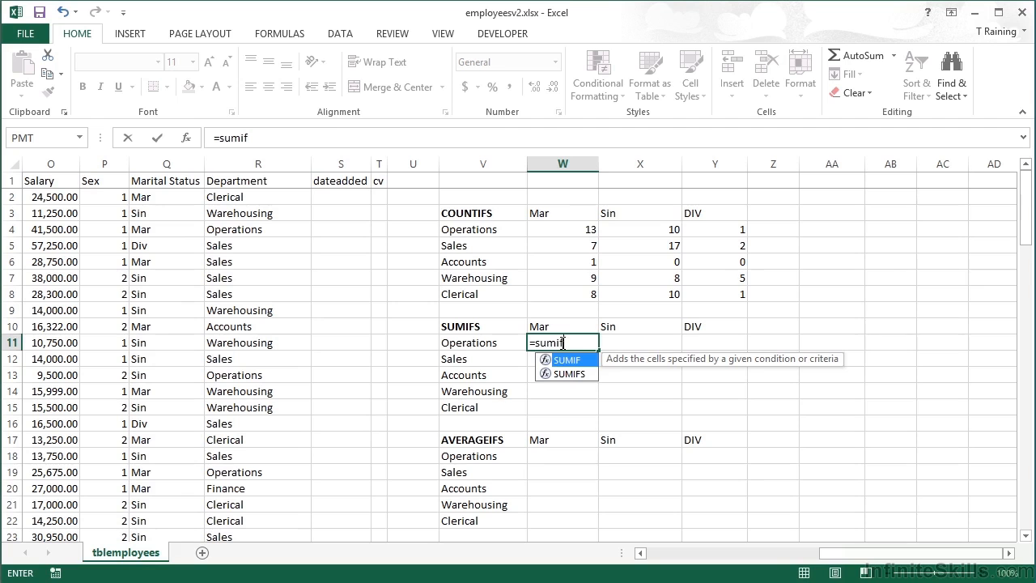
key("Down")
key("Tab")
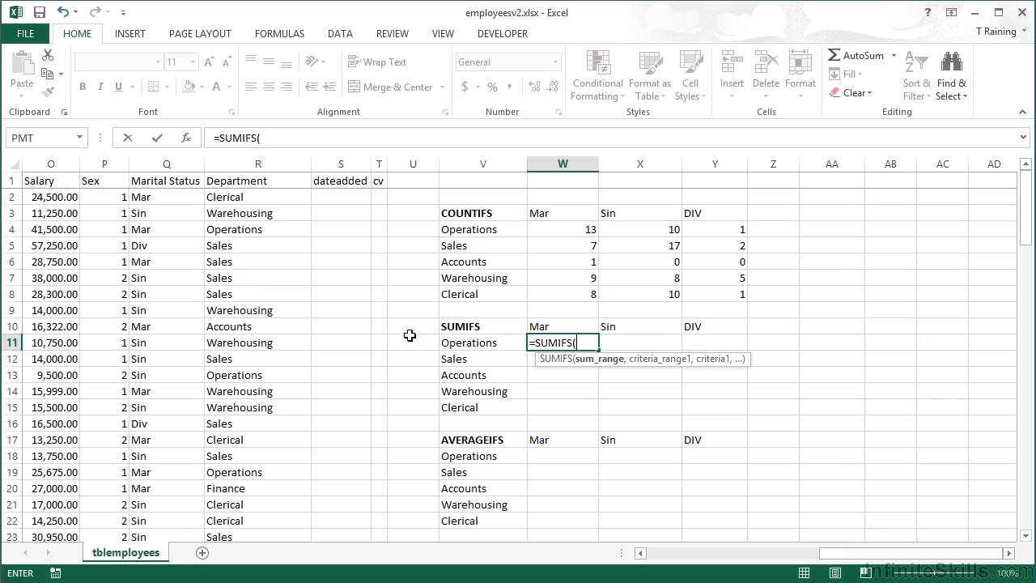
left_click(61, 161)
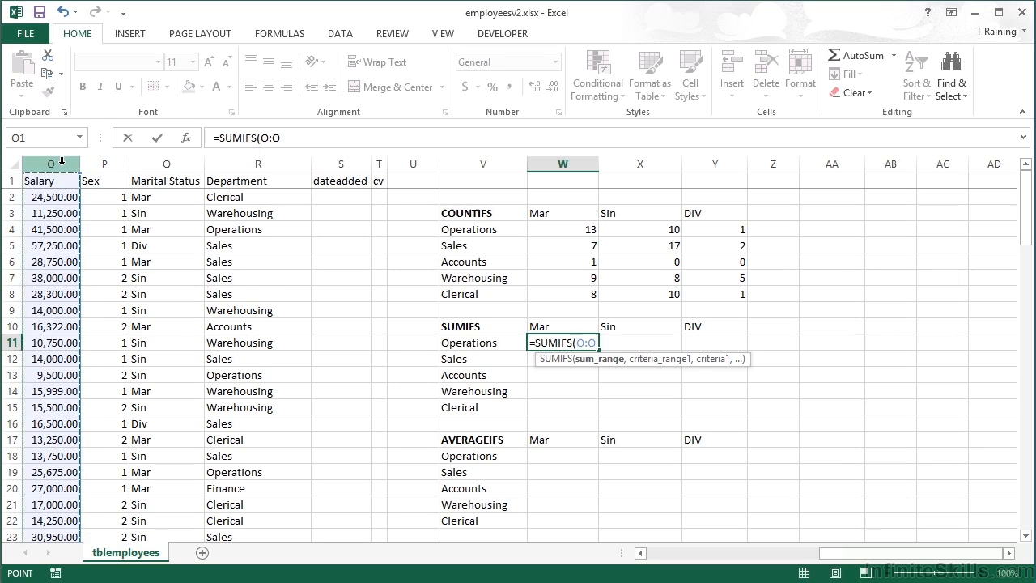
type(",")
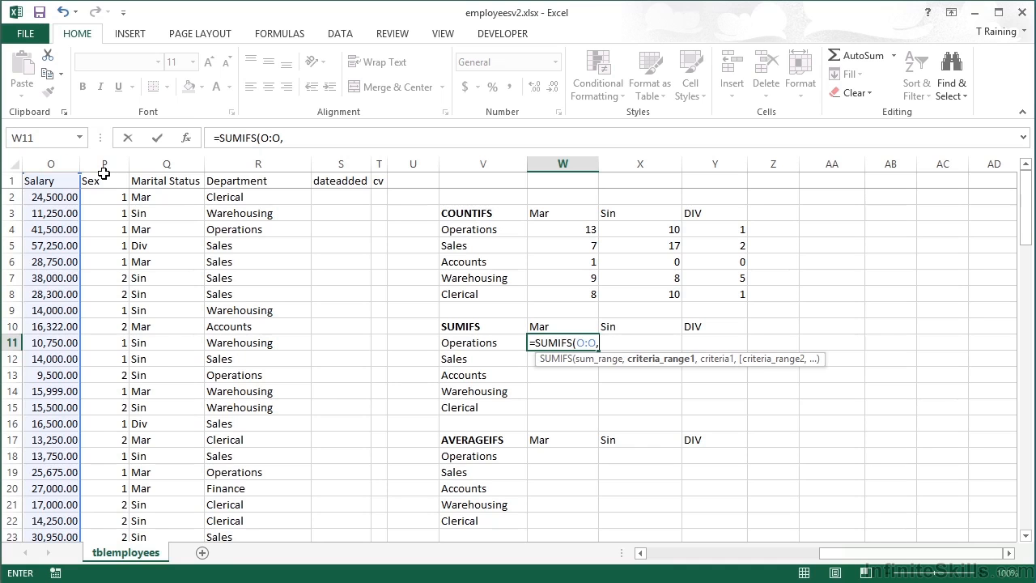
left_click(233, 162)
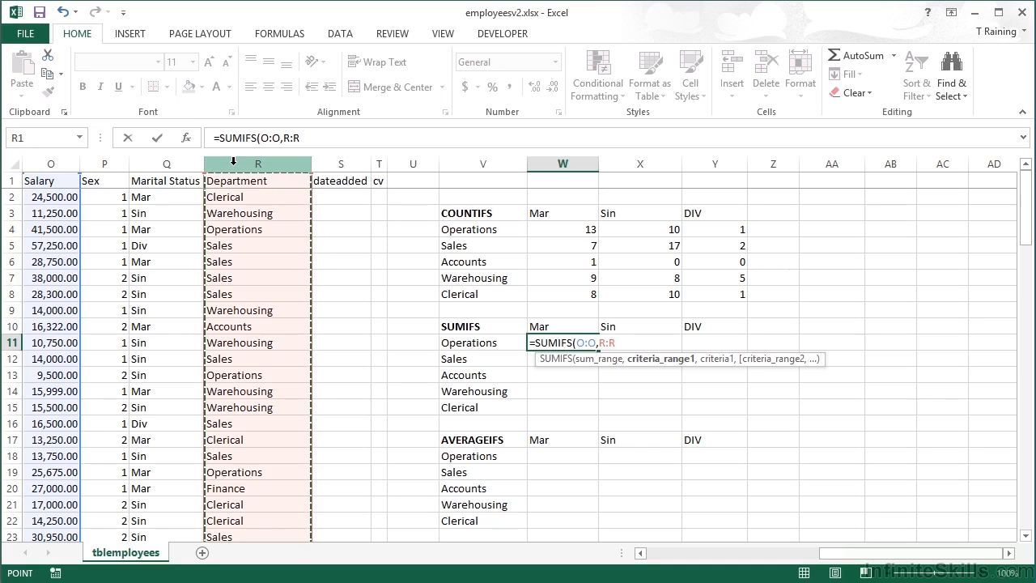
type(",")
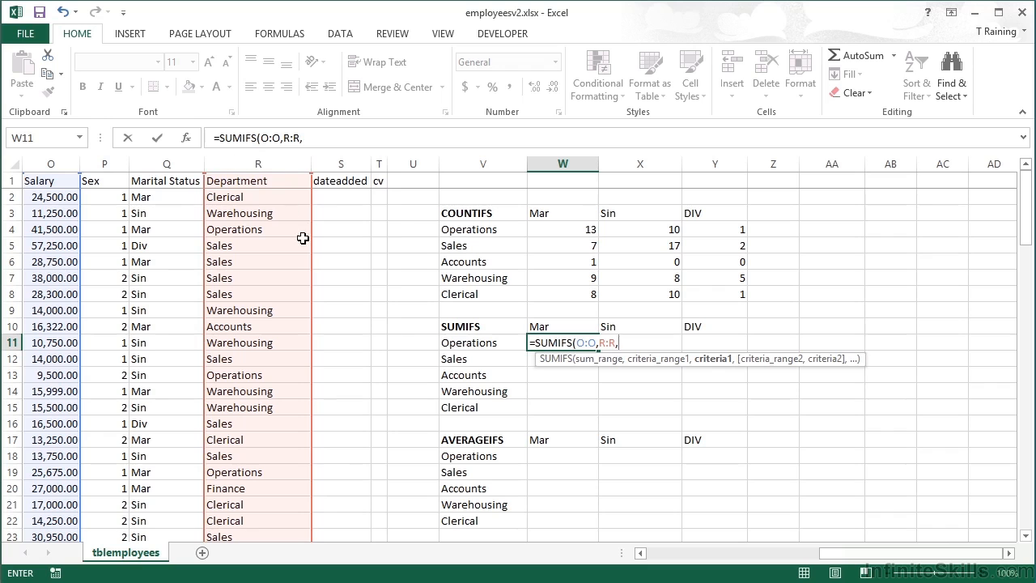
left_click(482, 342)
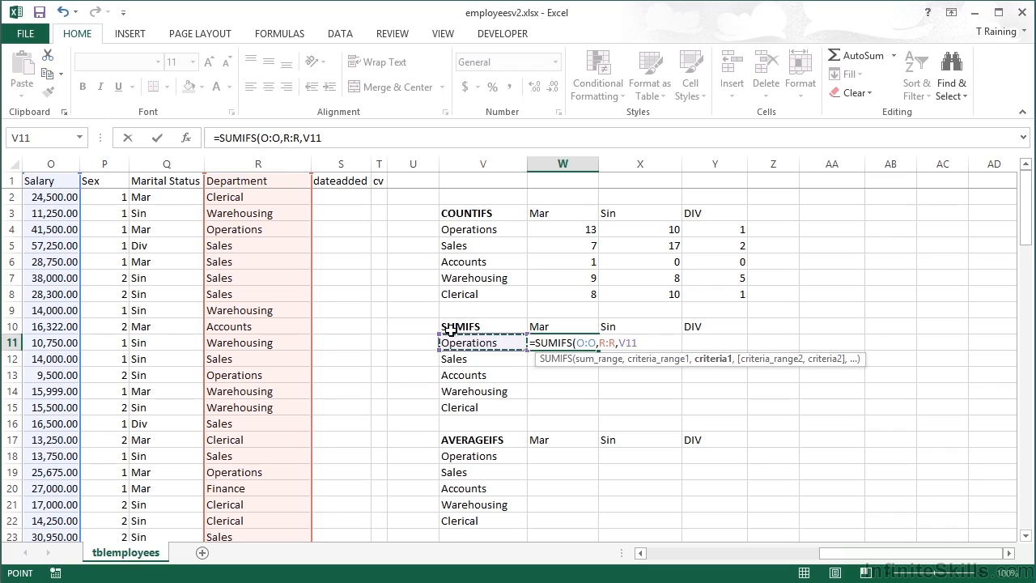
type(",")
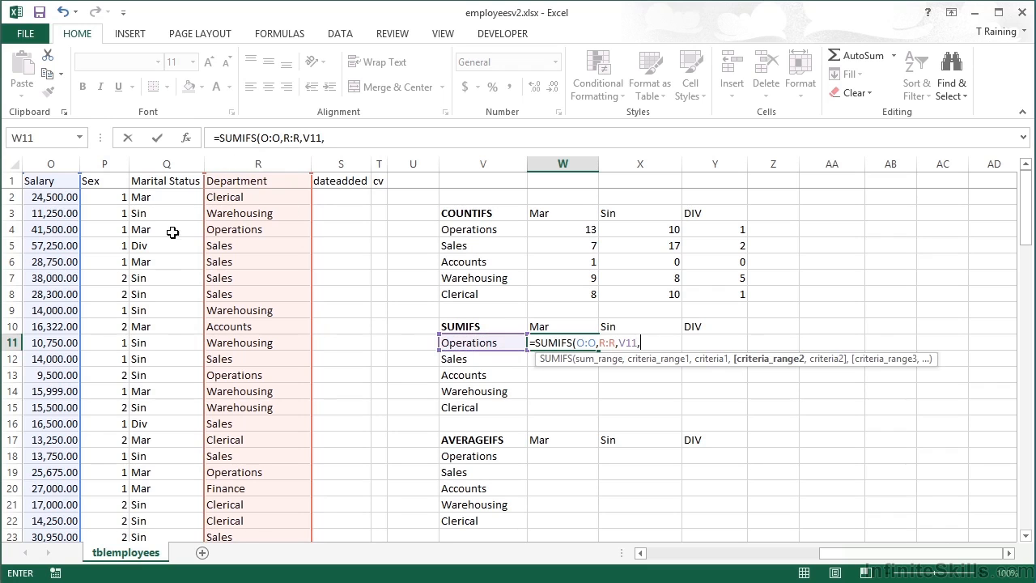
left_click(175, 162)
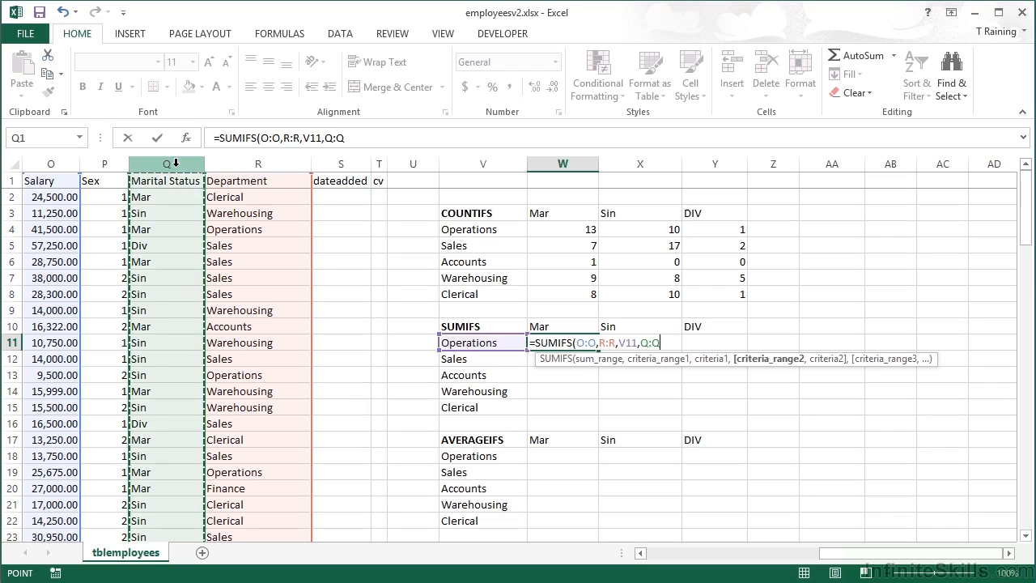
type(",")
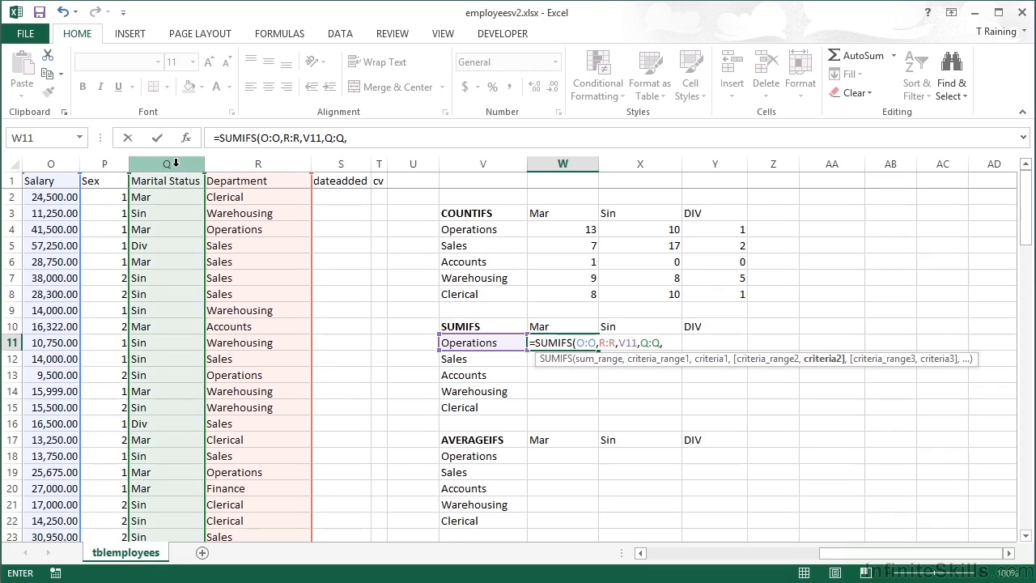
left_click(559, 325)
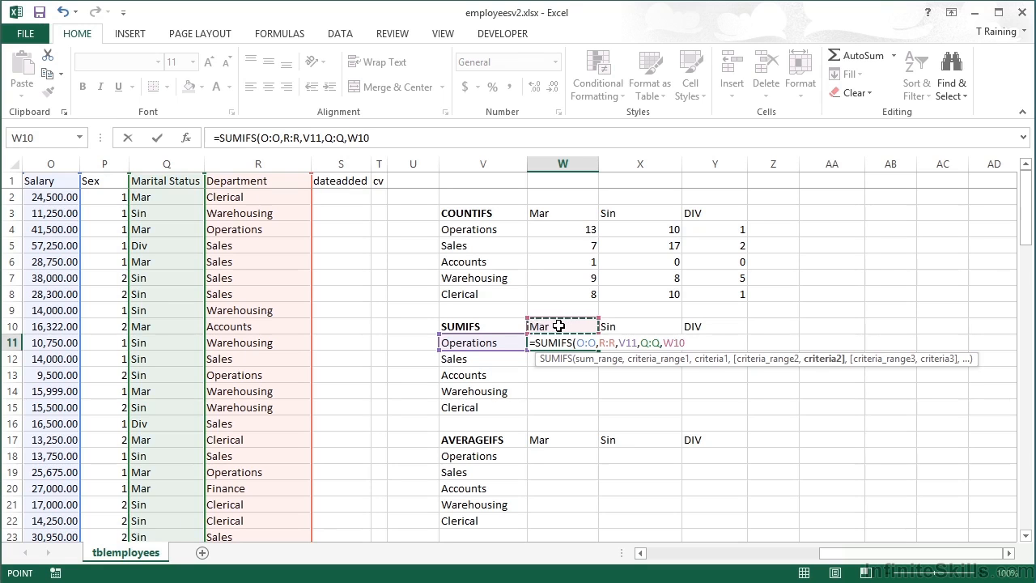
type(")")
Lock the W11 references as $O:$O, $R:$R, $V11, $Q:$Q and W$10, and confirm the formula in place.
left_click_drag(577, 344, 597, 344)
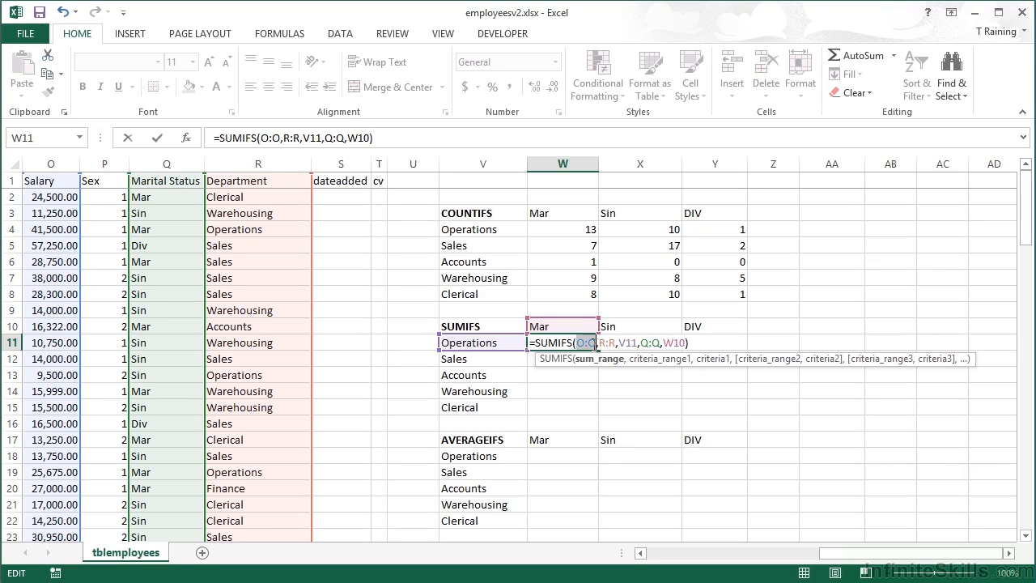
key("F4")
left_click_drag(611, 343, 626, 346)
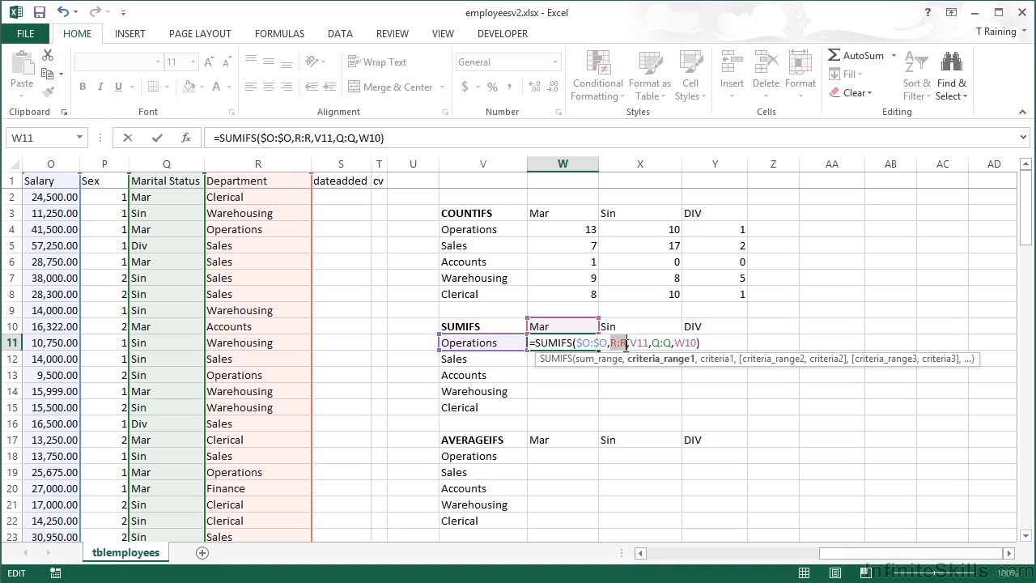
key("F4")
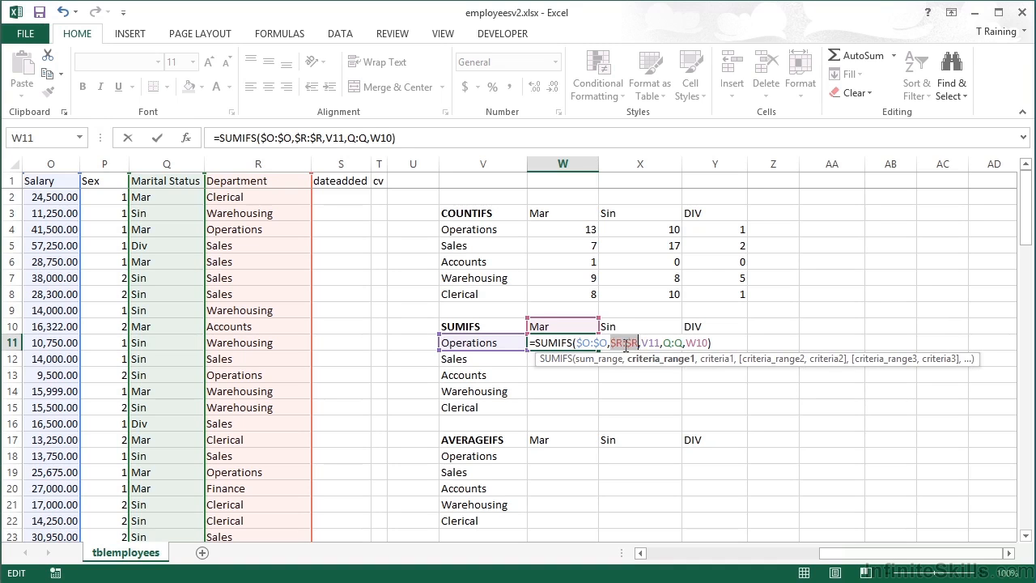
left_click_drag(663, 343, 683, 341)
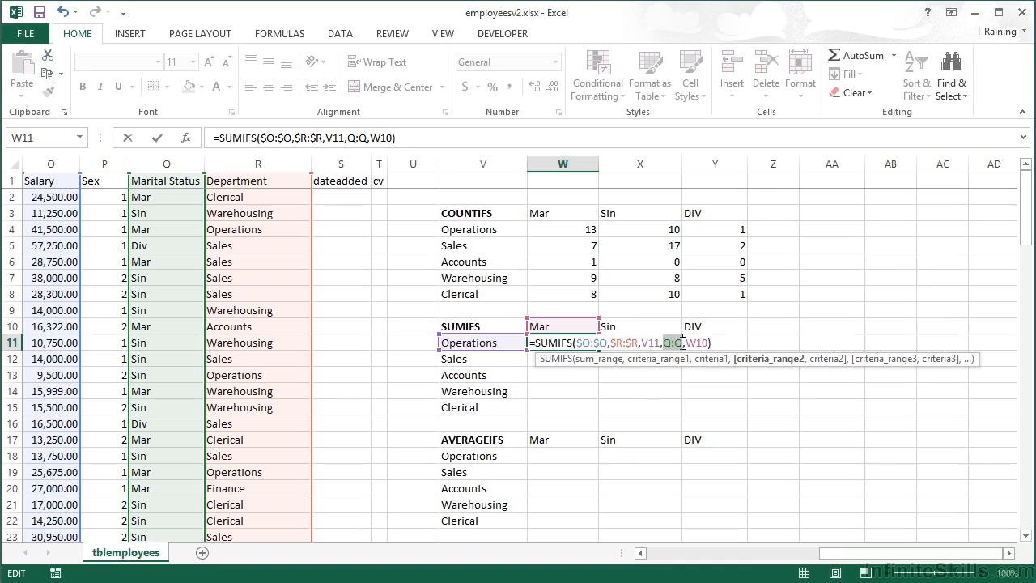
key("F4")
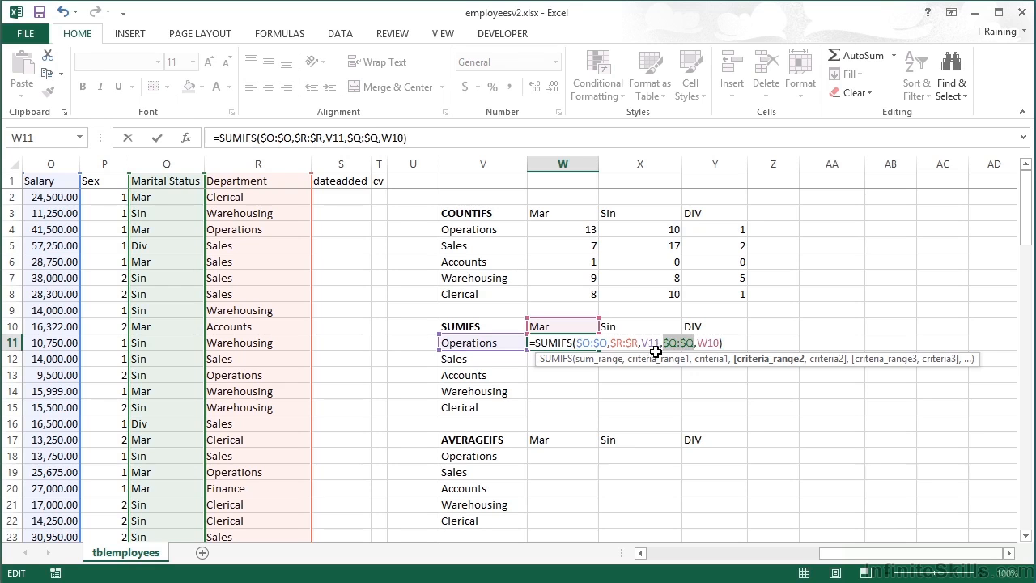
left_click(653, 347)
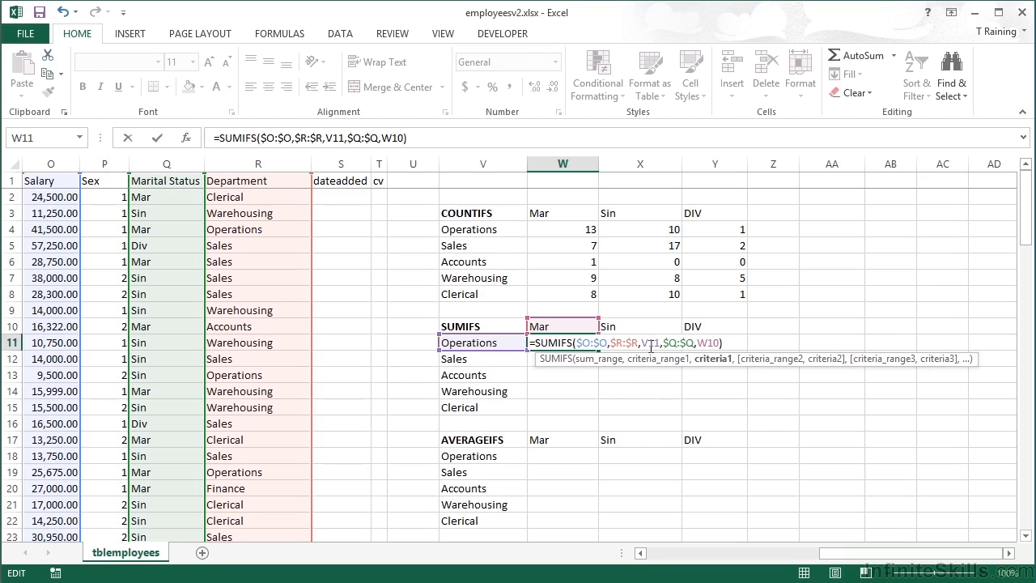
type("$")
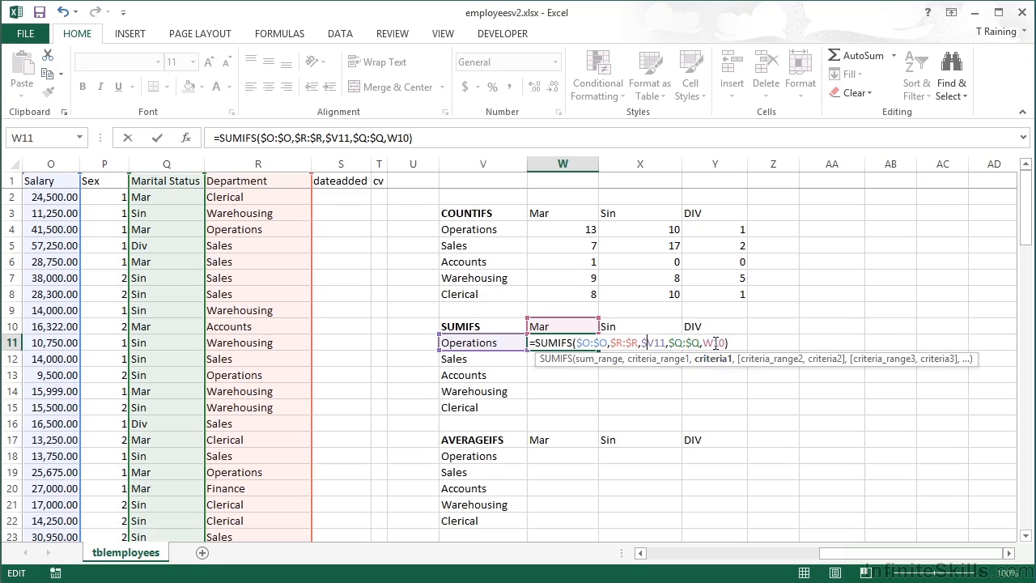
left_click(716, 343)
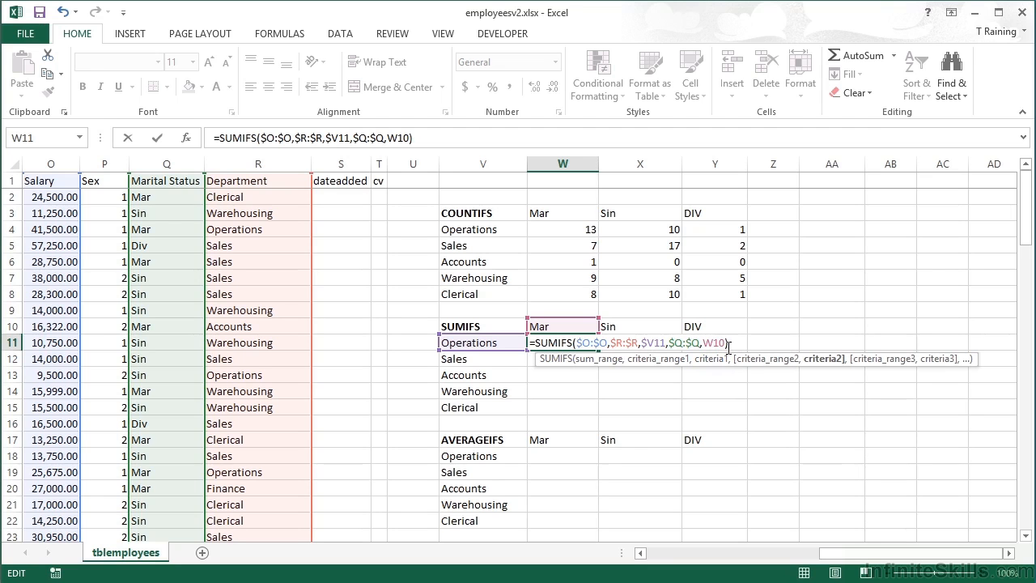
type("$")
key("ctrl+Return")
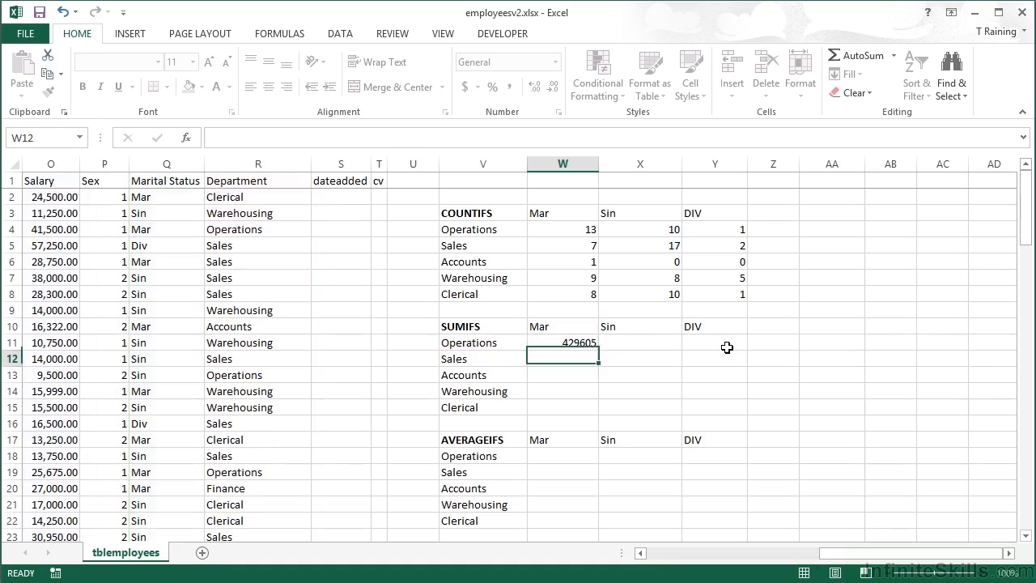
Apply Accounting number format to W11 and fill its formula across W11:Y15.
left_click(464, 87)
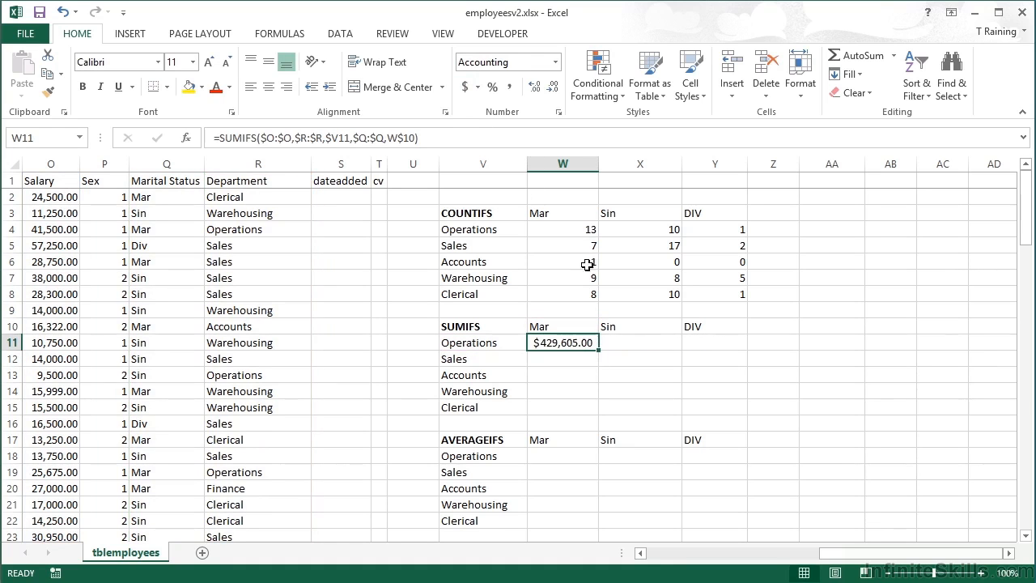
left_click_drag(600, 350, 726, 412)
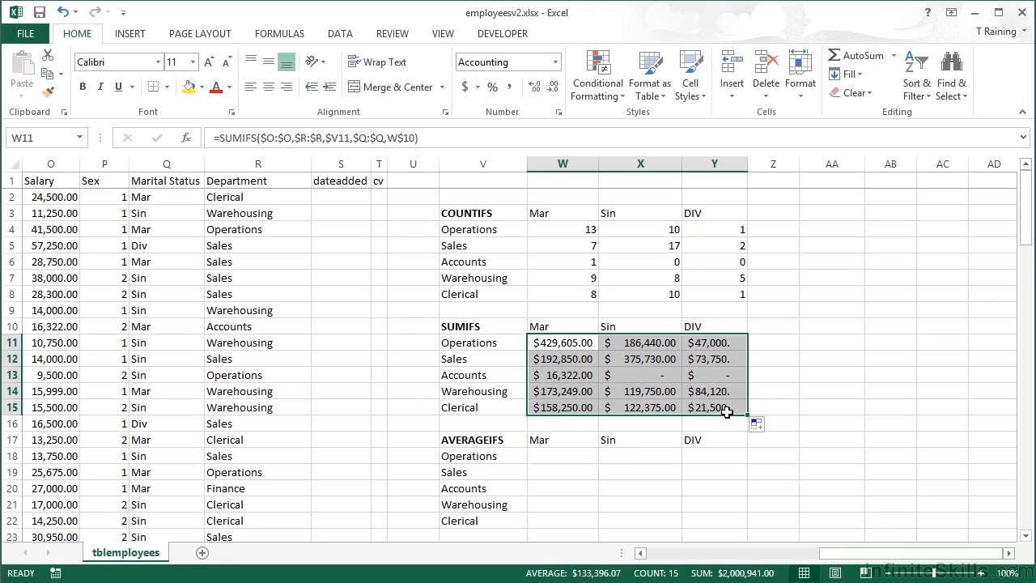
Inspect the copied SUMIFS formulas in X13 and Y13 alongside the COUNTIFS formulas in X6 and Y6.
left_click(671, 380)
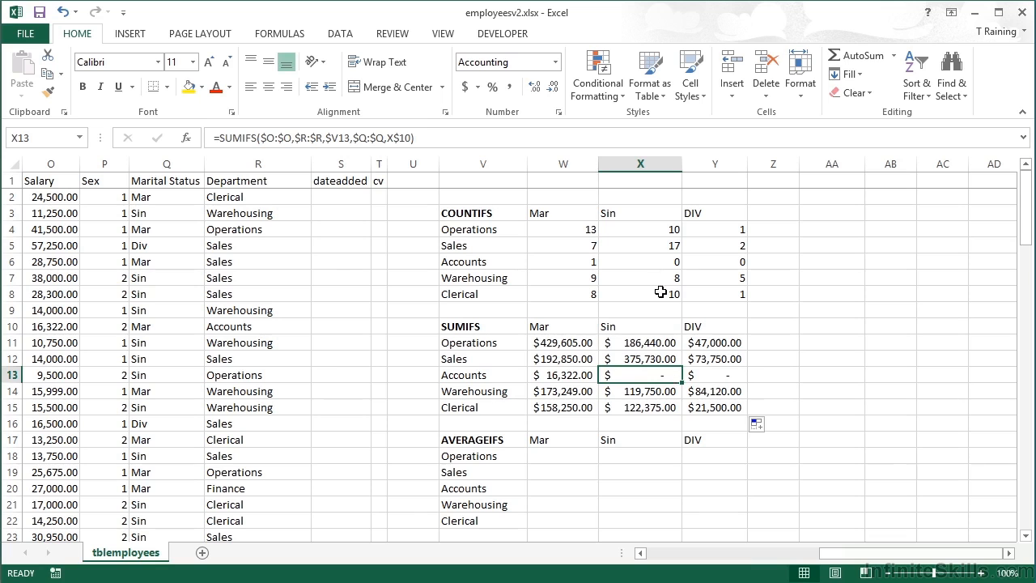
left_click(668, 265)
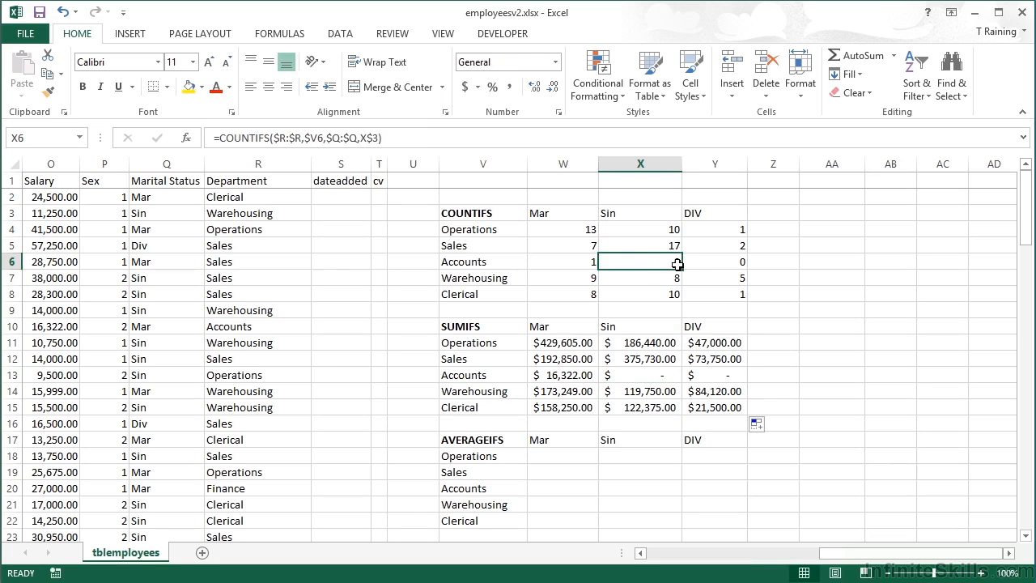
left_click(660, 376)
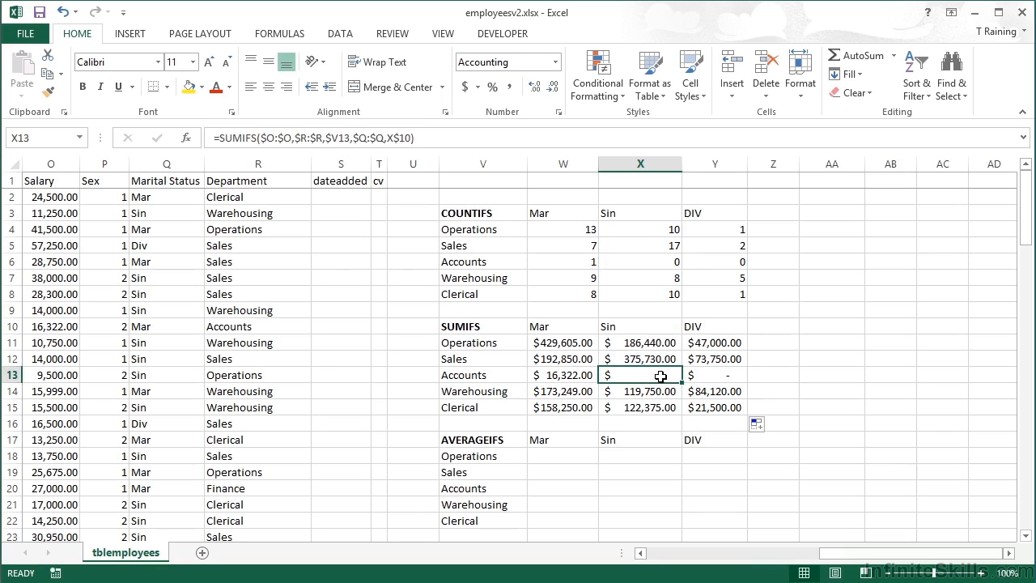
left_click(733, 266)
left_click(724, 372)
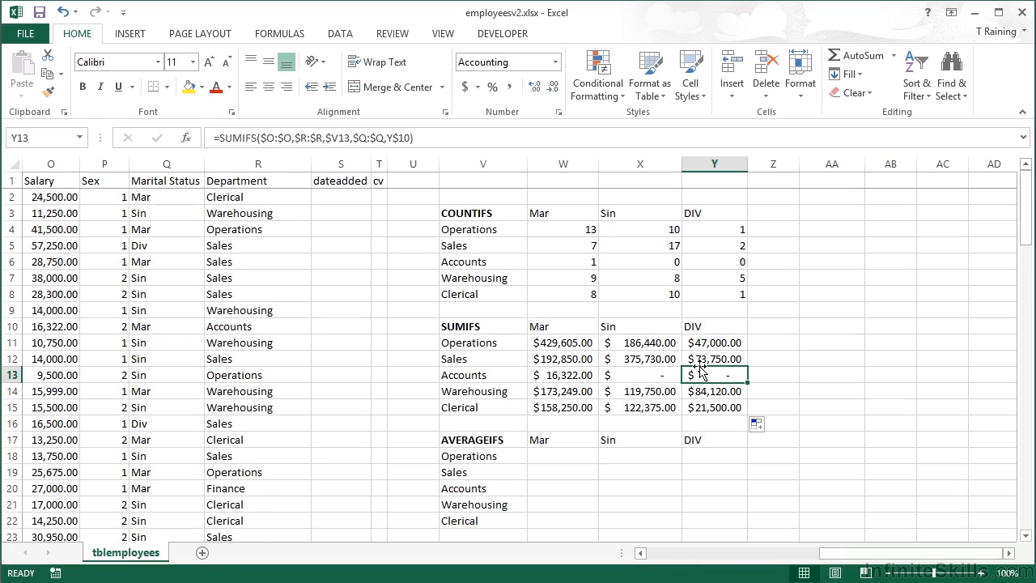
scroll(692, 393, "down", 2)
scroll(694, 425, "up", 2)
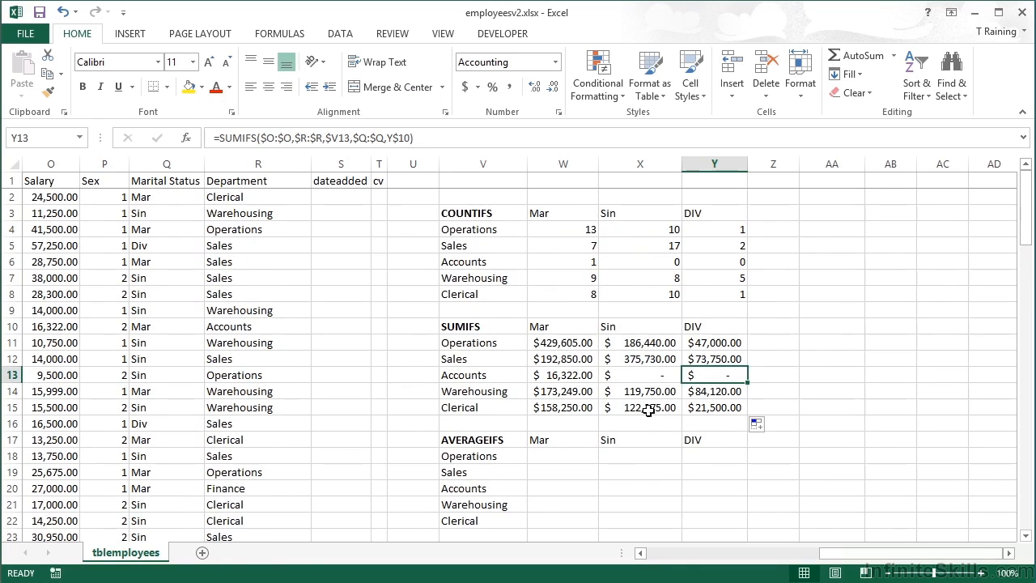
Enter an AVERAGEIFS formula in W18 averaging column O where column R matches V18 and column Q matches W17.
left_click(566, 459)
type("=average")
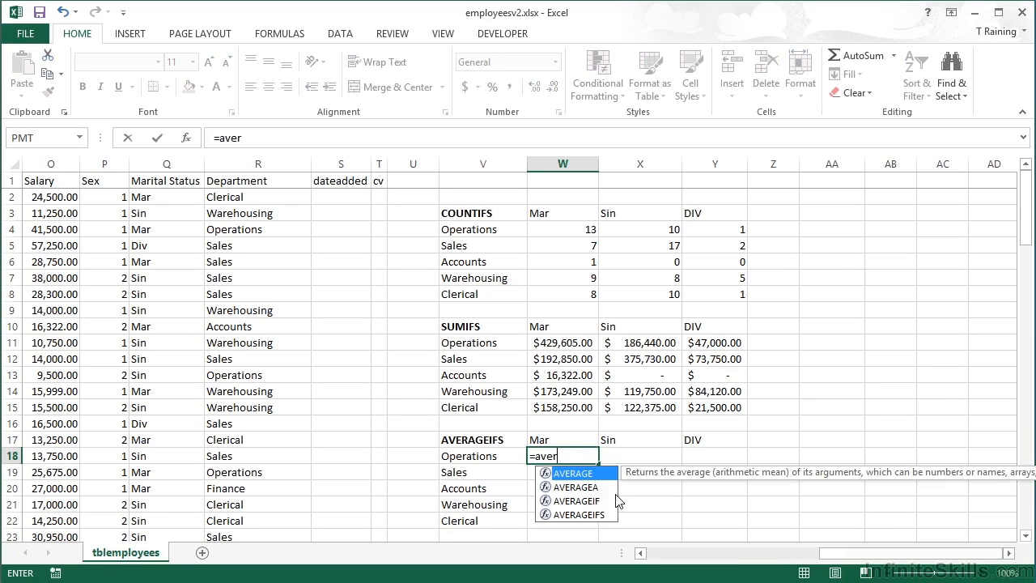
key("Down")
key("Down")
key("Down")
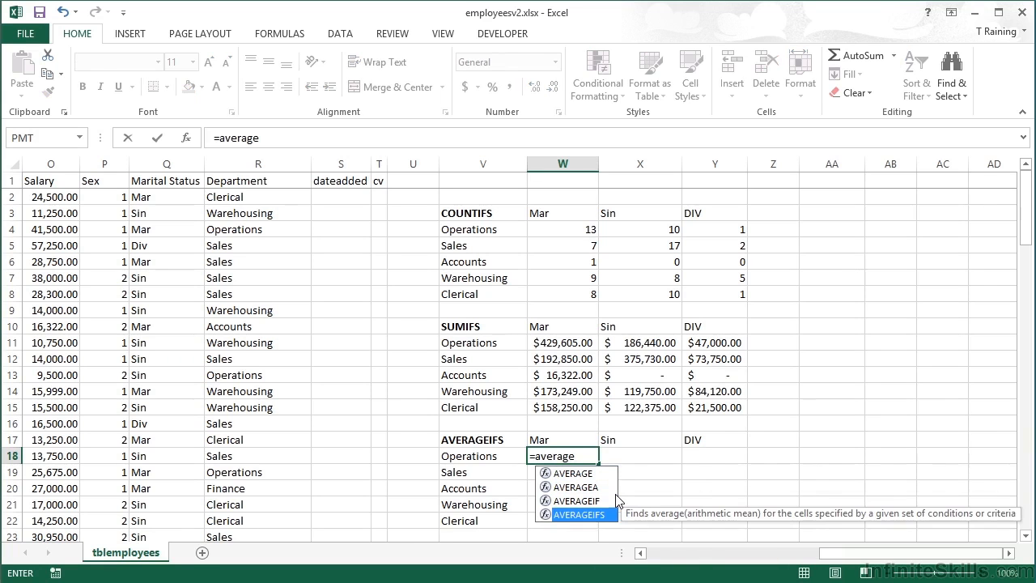
key("Tab")
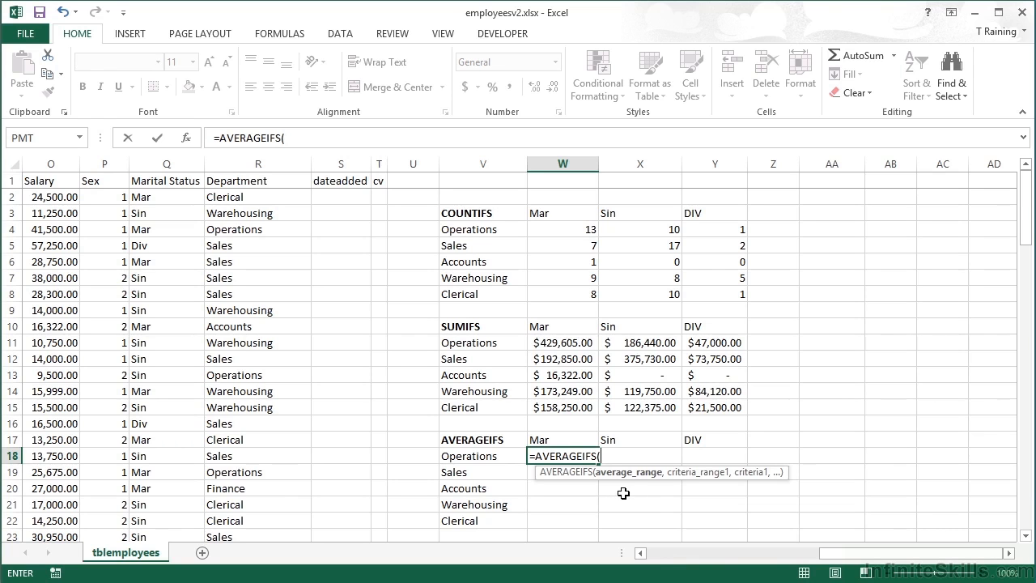
left_click(52, 163)
type(",")
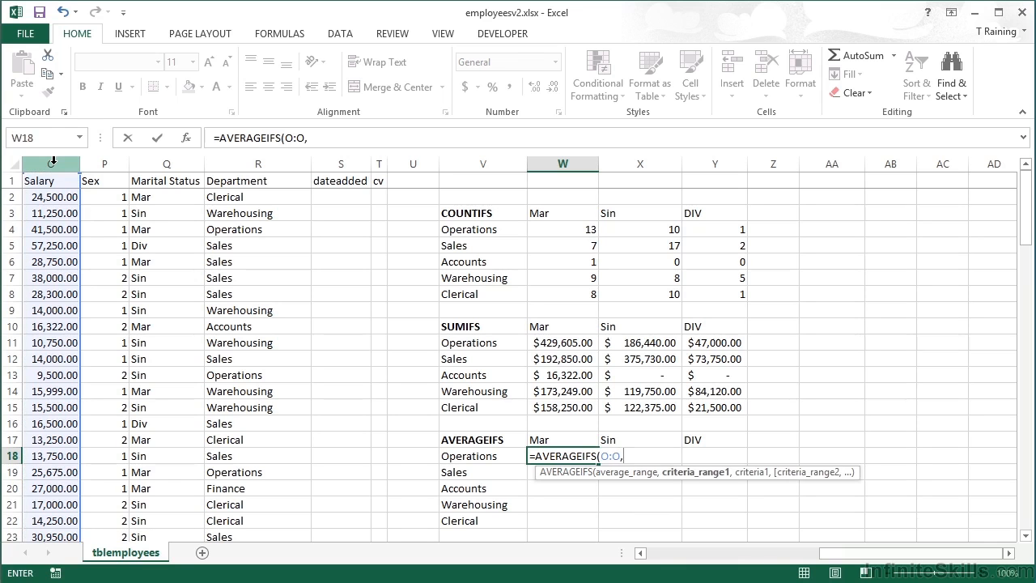
left_click(251, 162)
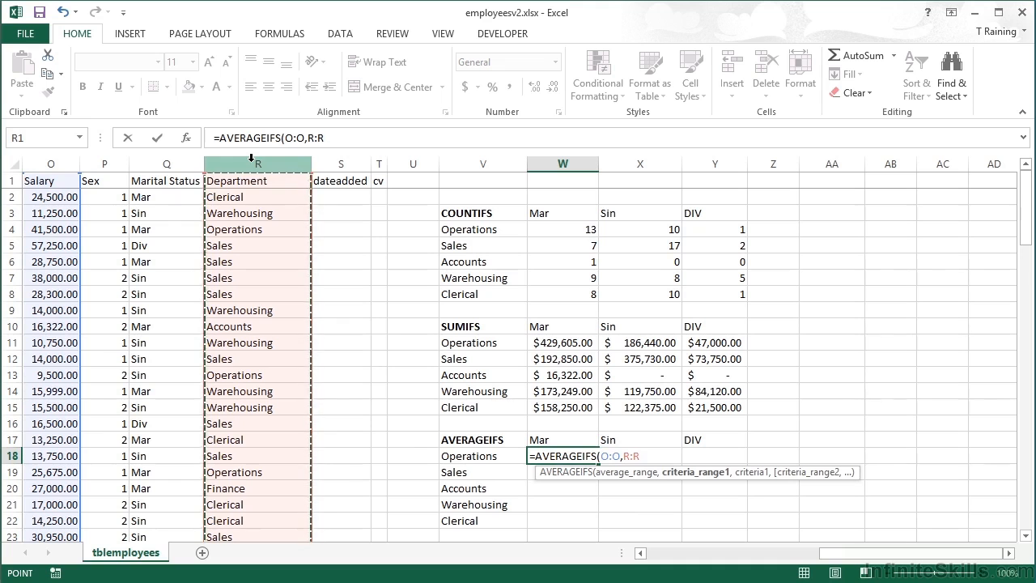
type(",")
left_click(475, 458)
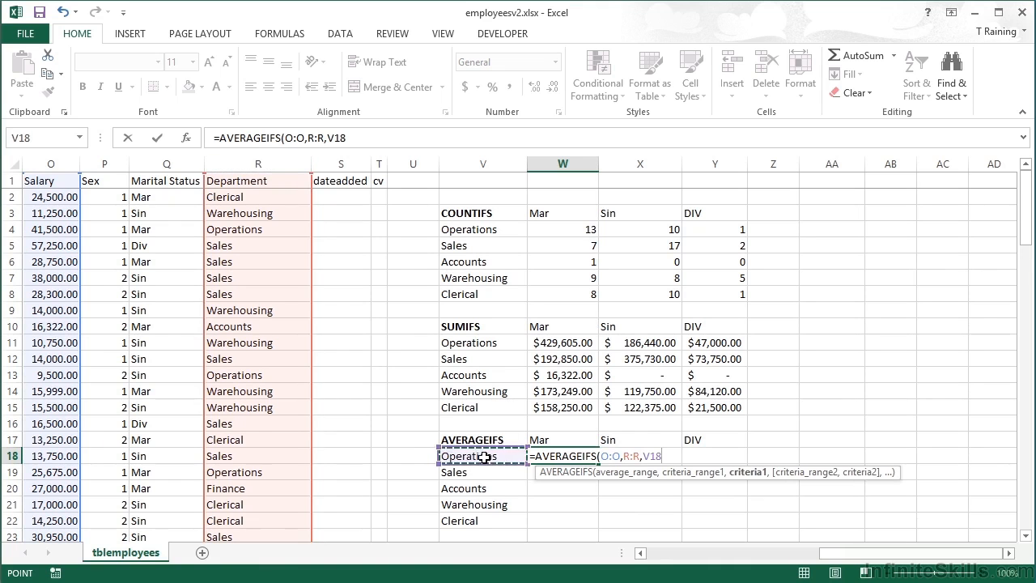
type(",")
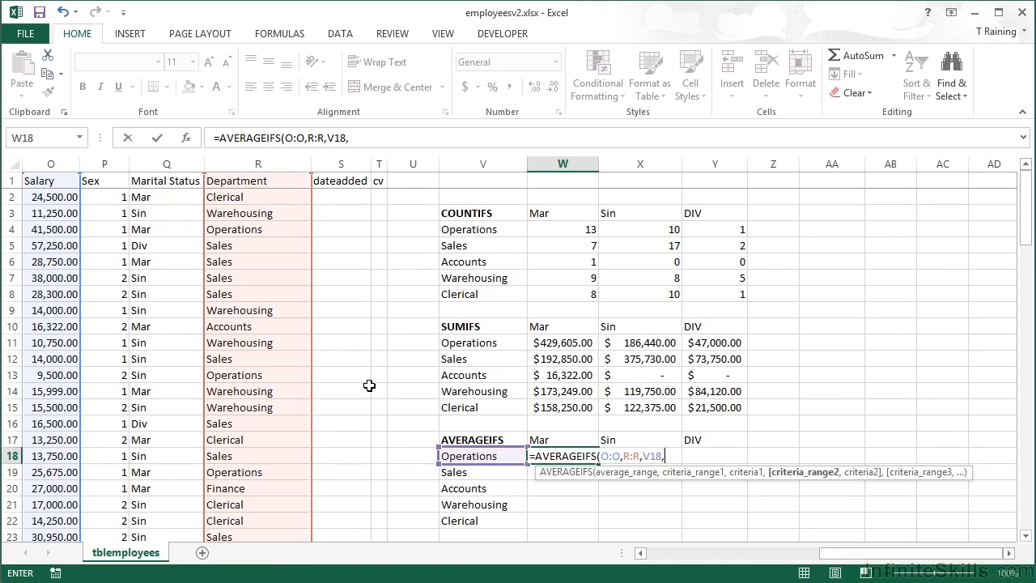
left_click(162, 164)
type(",")
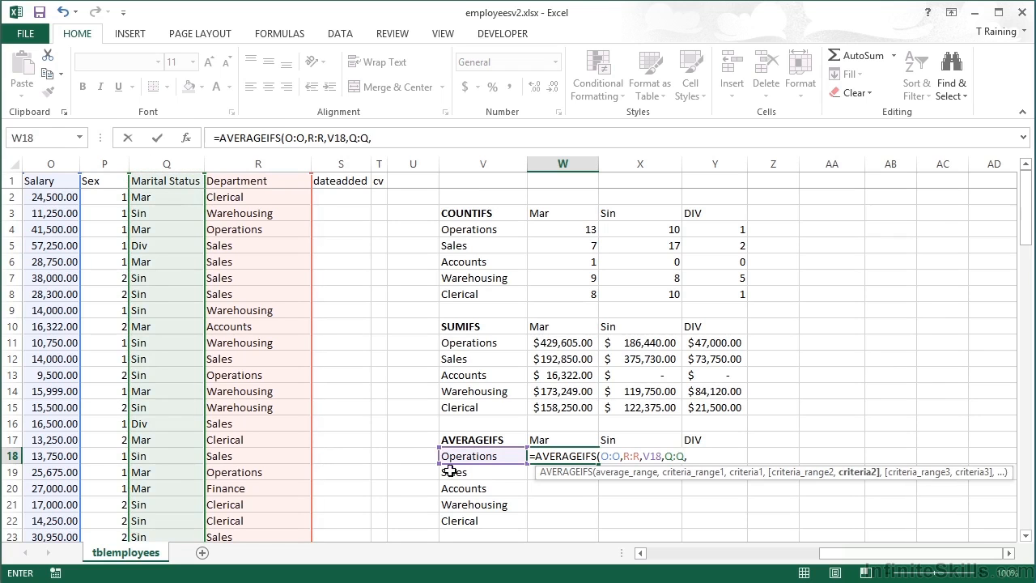
left_click(555, 441)
Lock the criteria references as W$17 and $V18, and confirm the formula in place.
key("Left")
key("Left")
key("Right")
key("Right")
key("F2")
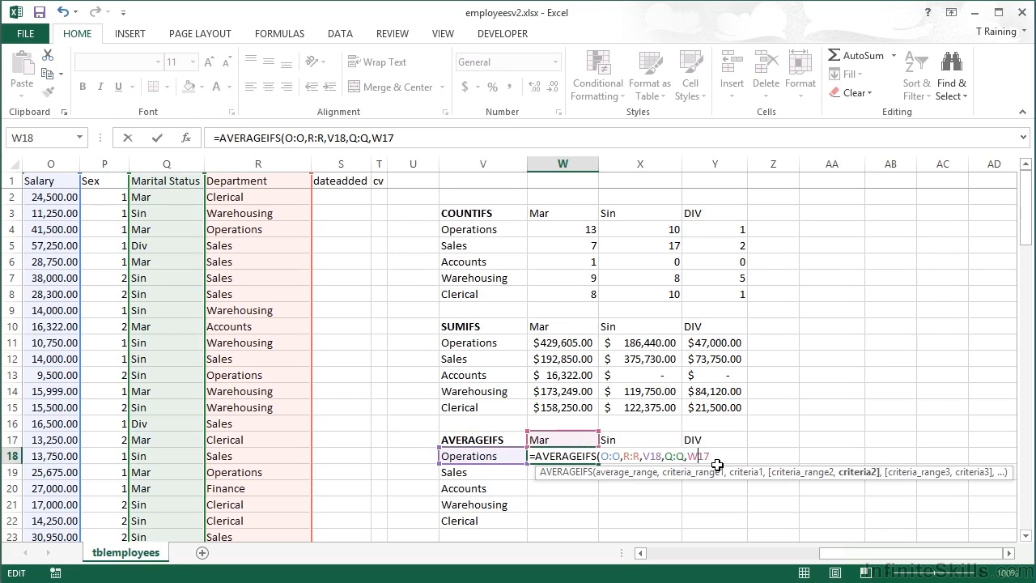
key("F4")
key("F4")
left_click(647, 456)
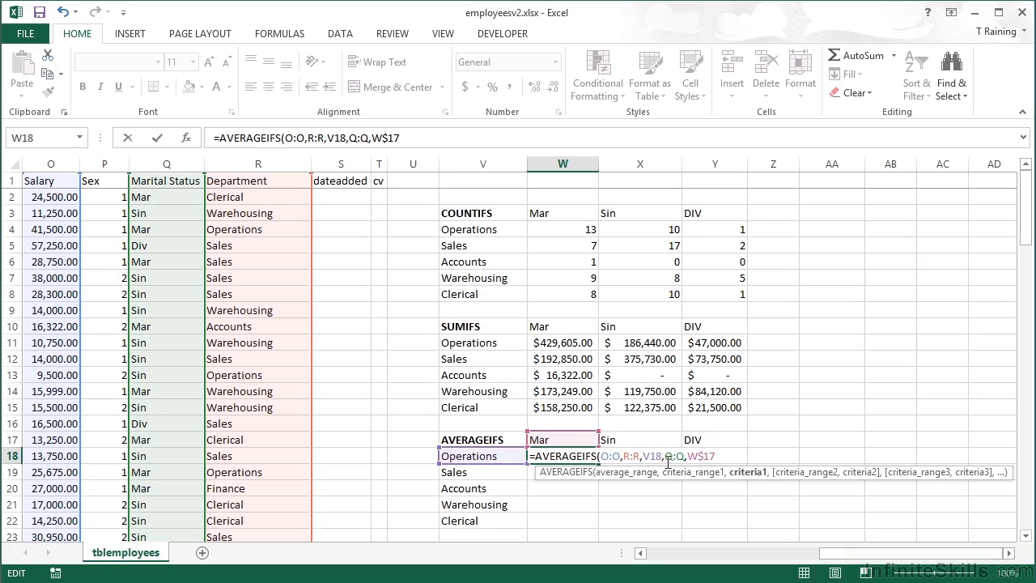
key("F4")
key("F4")
key("F4")
key("ctrl+Return")
Apply Accounting format to W18 and fill its formula down and across W18:Y22.
left_click(465, 87)
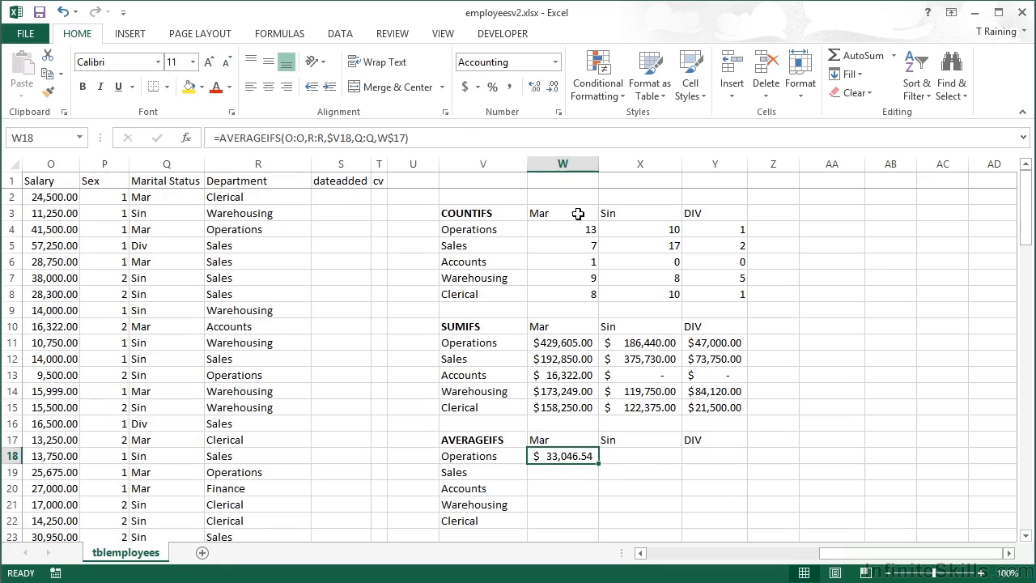
double_click(600, 465)
left_click_drag(603, 528, 725, 530)
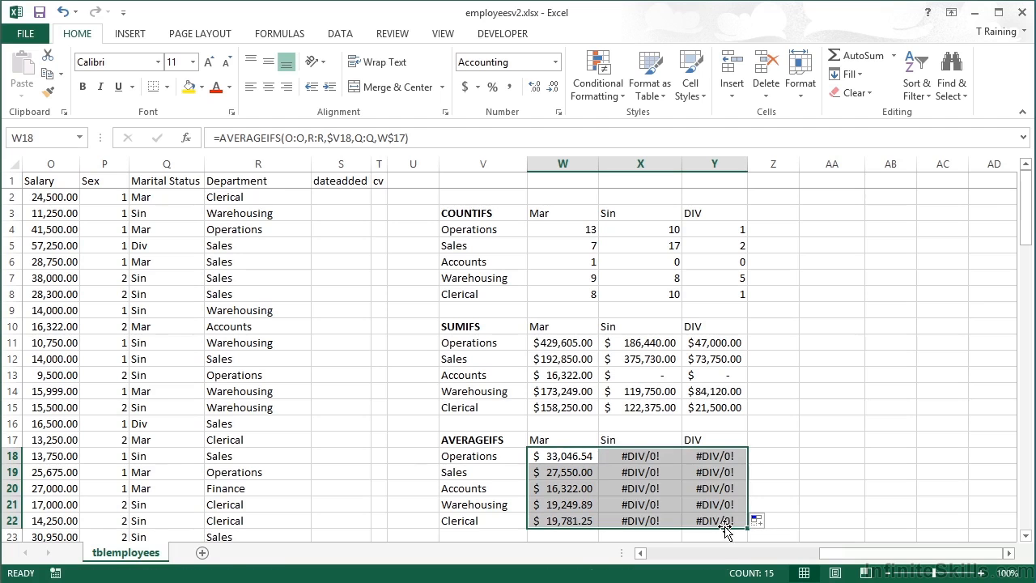
Inspect the copied AVERAGEIFS formula in X18, then leave the cell without changes.
left_click(630, 455)
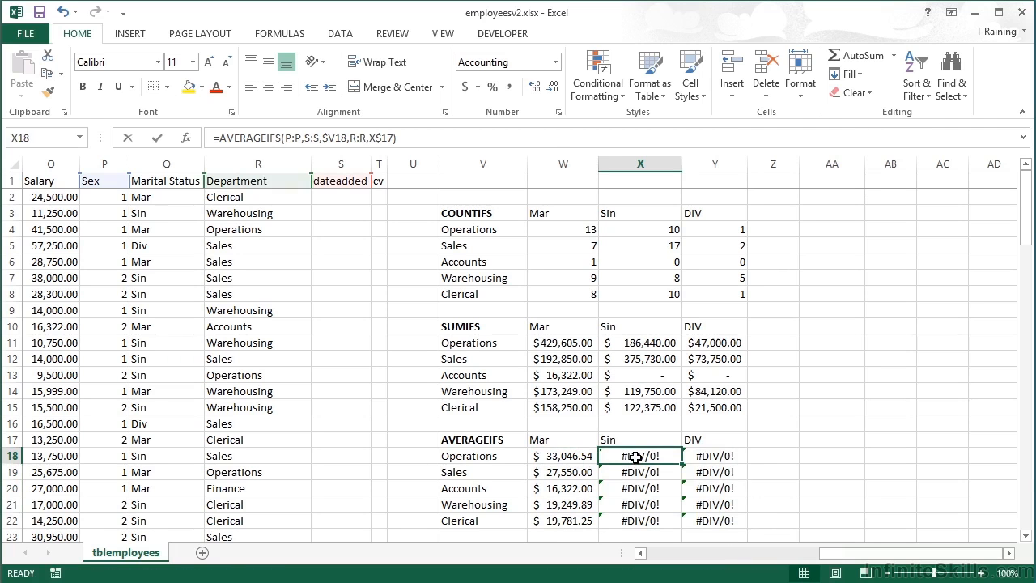
double_click(630, 456)
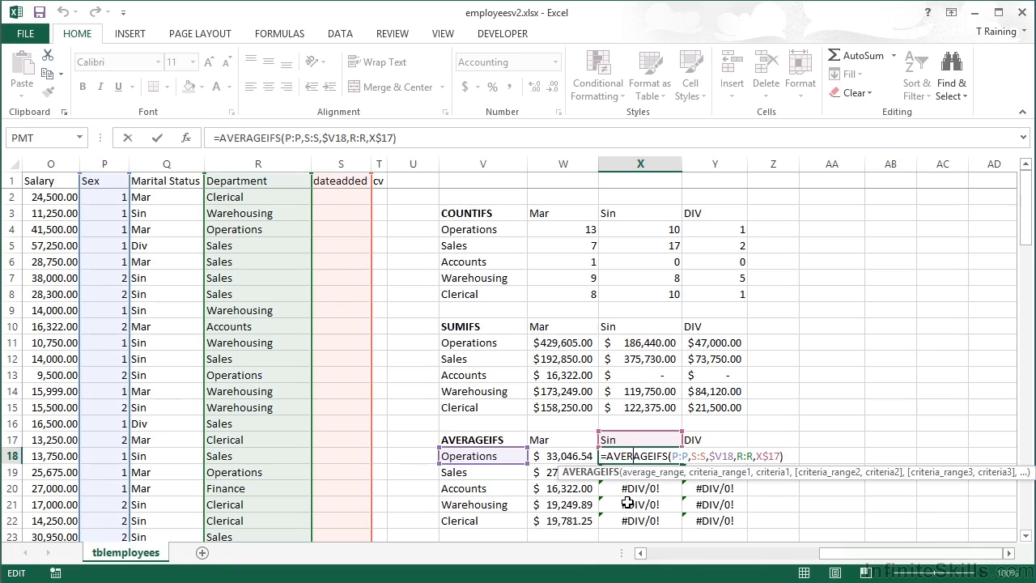
key("Escape")
key("Left")
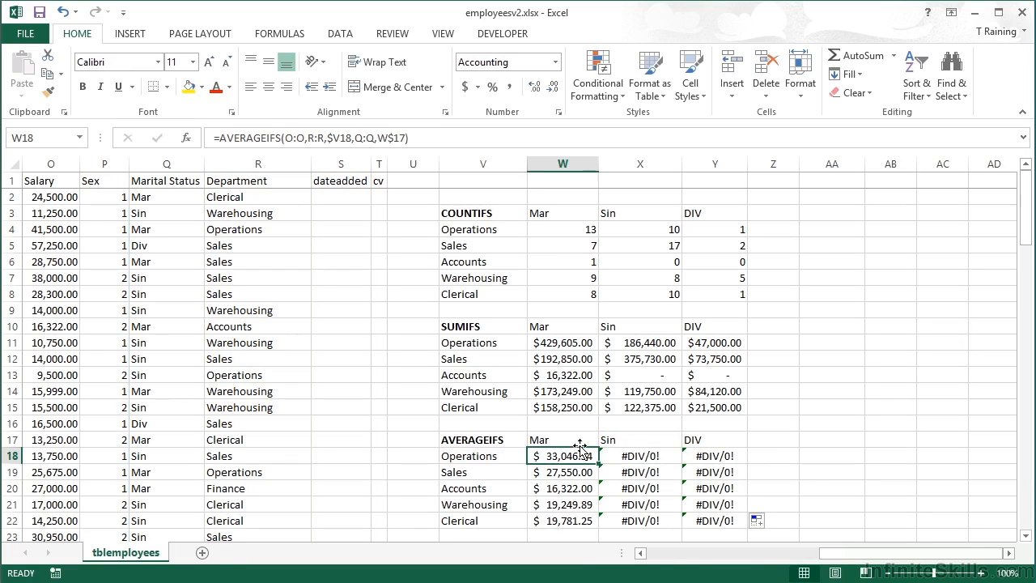
Make the W18 column references absolute as $O:$O, $R:$R and $Q:$Q and confirm the formula.
double_click(567, 455)
left_click_drag(600, 456, 711, 458)
key("F4")
key("F4")
key("F4")
key("Return")
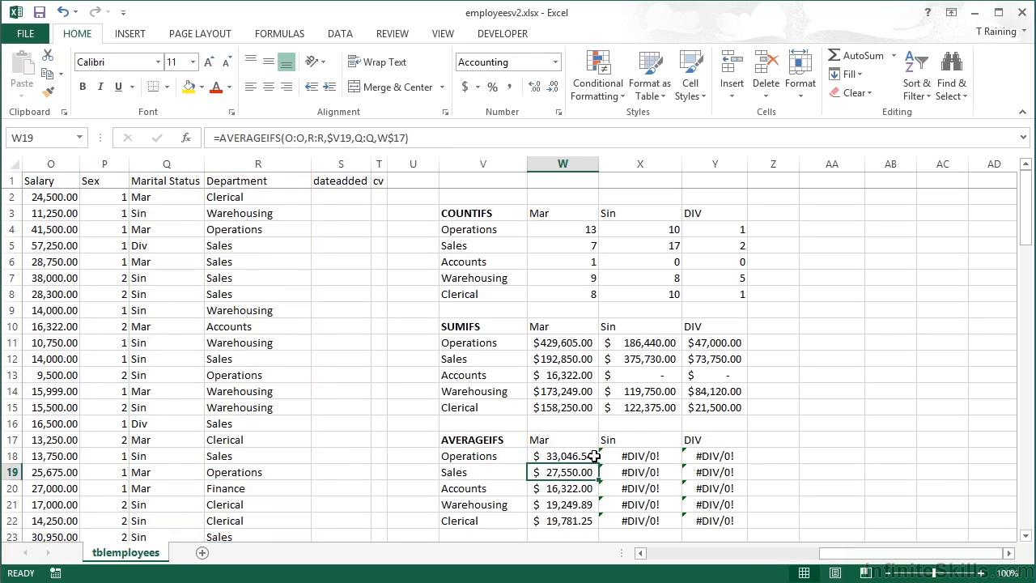
Copy the corrected W18 formula down to W22 and across to Y22.
left_click(595, 456)
double_click(599, 464)
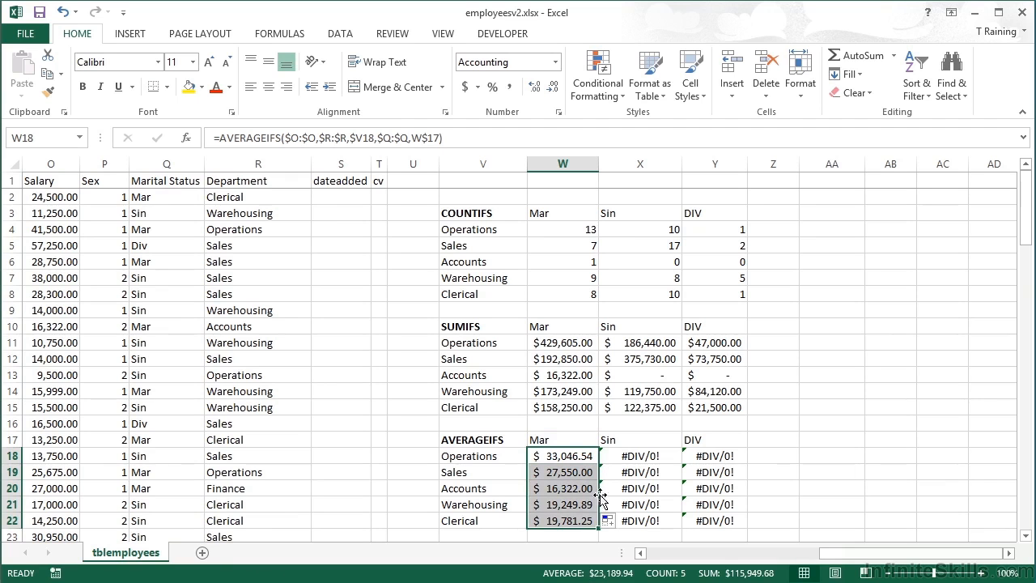
left_click_drag(599, 527, 733, 526)
Inspect the AVERAGEIFS results in X20, Y20 and X21.
left_click(668, 492)
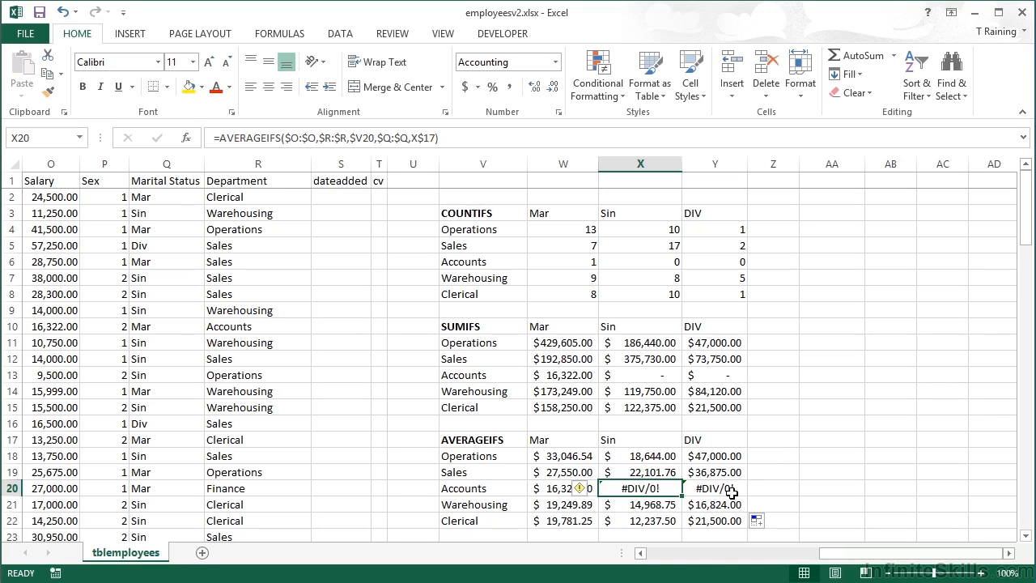
left_click(698, 489)
left_click(678, 505)
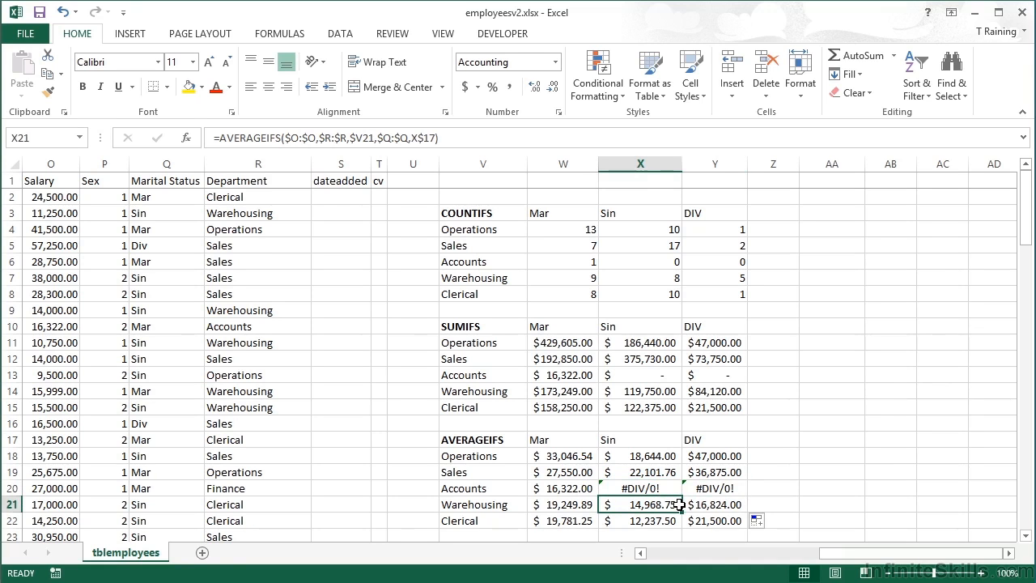